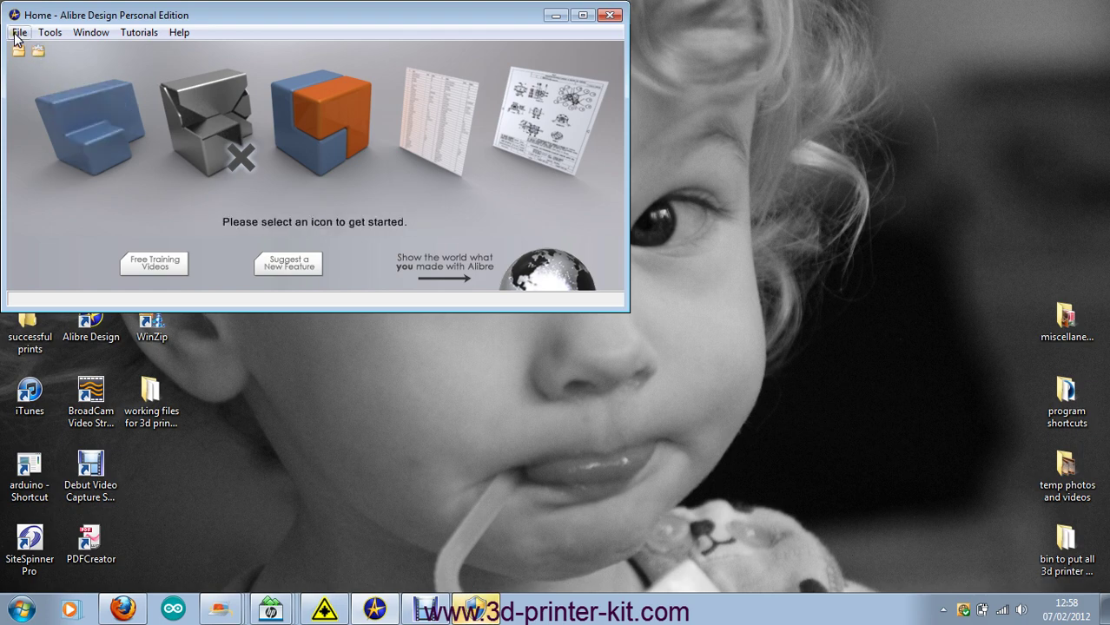
# Create a blank New Part (1) document and open View > References
pyautogui.click(75, 111)
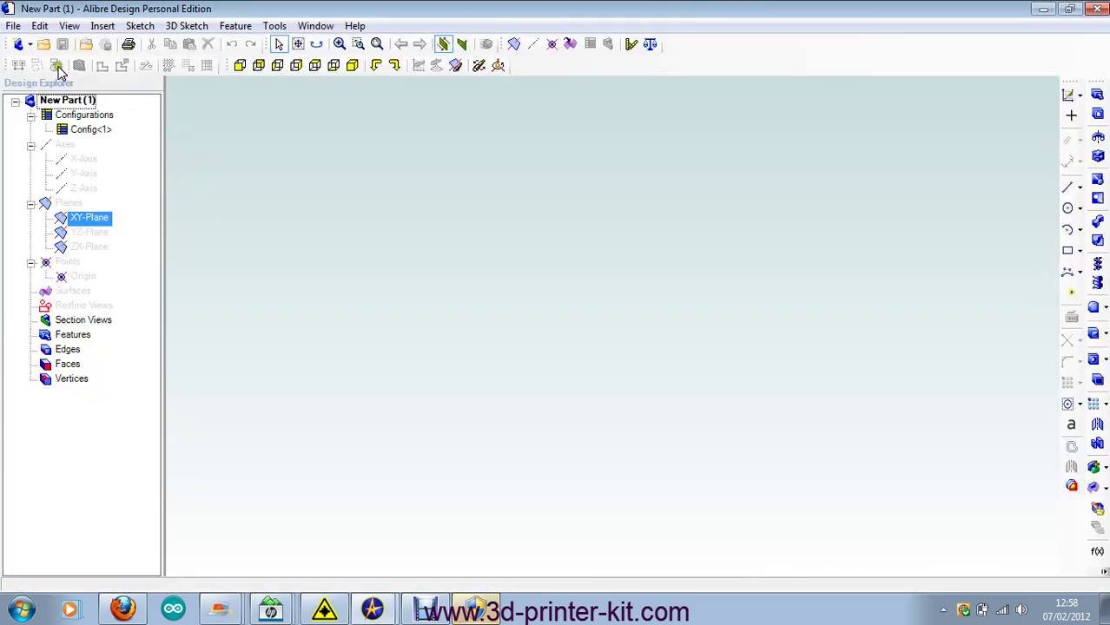
pyautogui.click(68, 25)
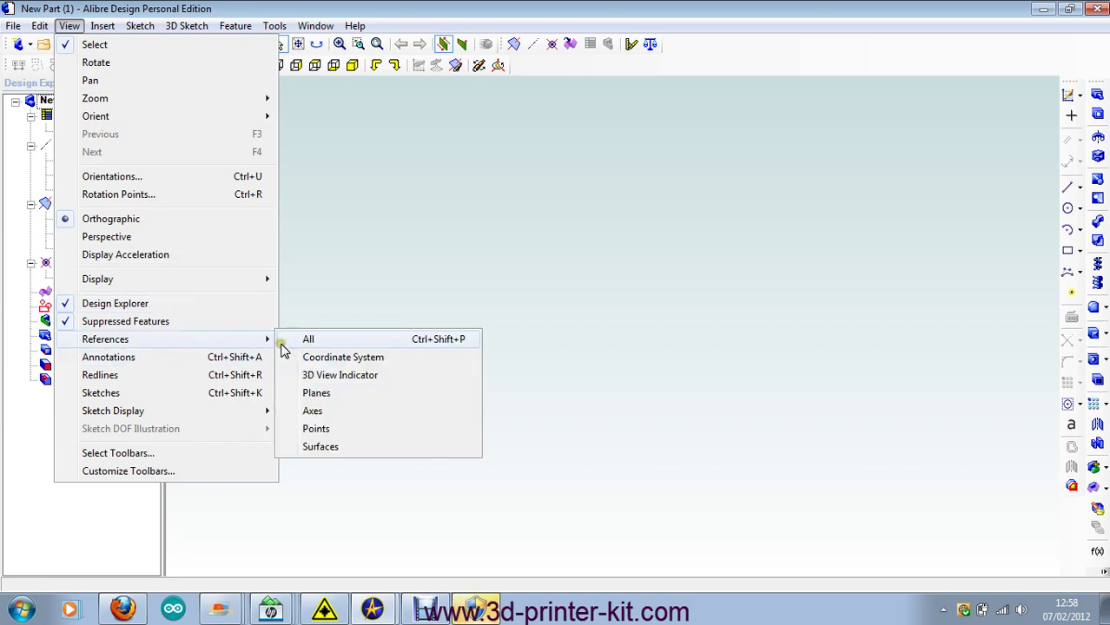
# Show all reference geometry and start a 2D sketch on the XY-Plane
pyautogui.click(297, 342)
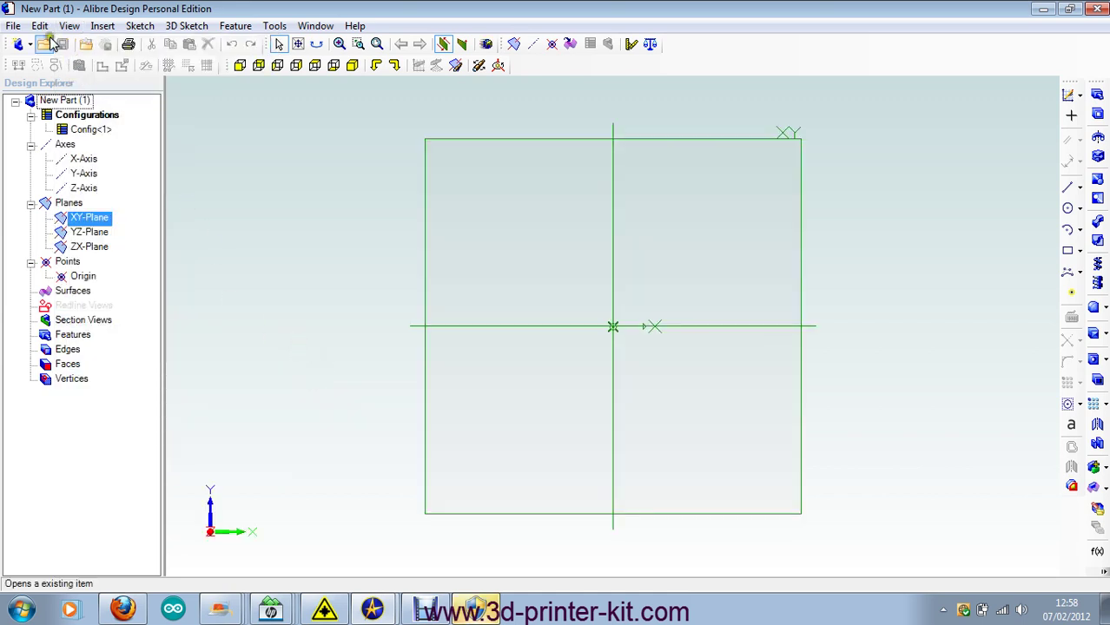
pyautogui.rightClick(543, 141)
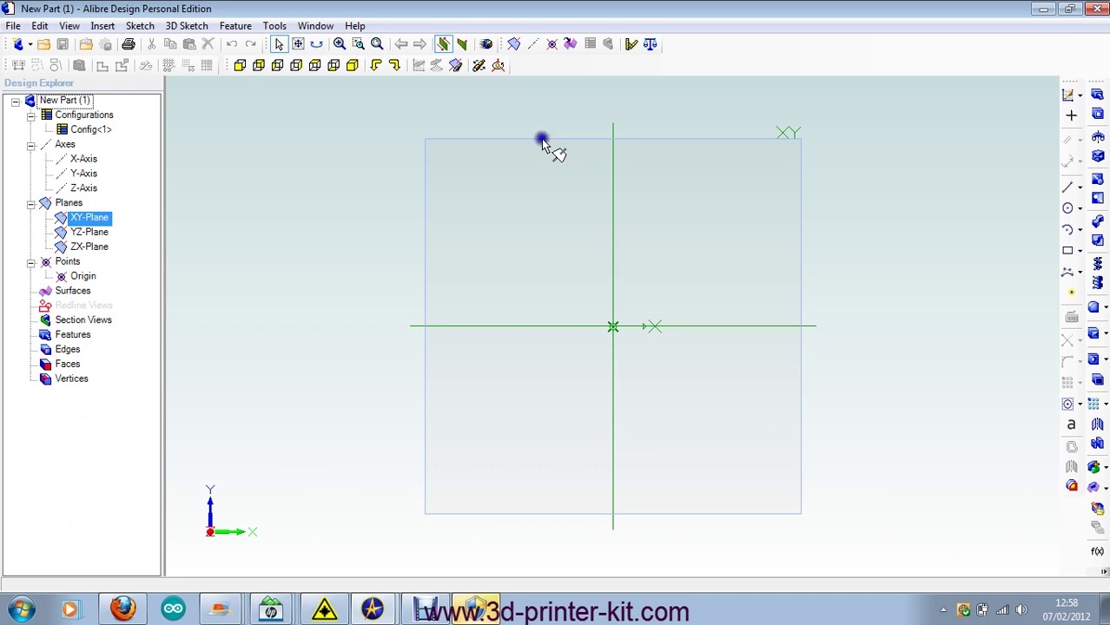
pyautogui.click(599, 151)
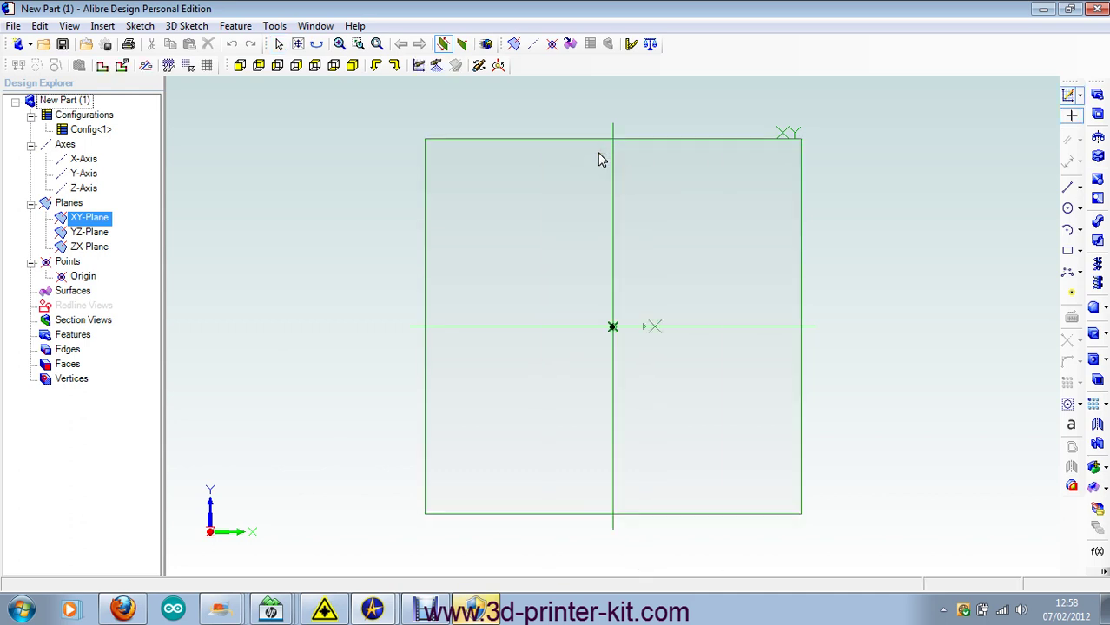
# Draw a circle centred on the origin and place a diameter dimension beside it
pyautogui.click(1070, 209)
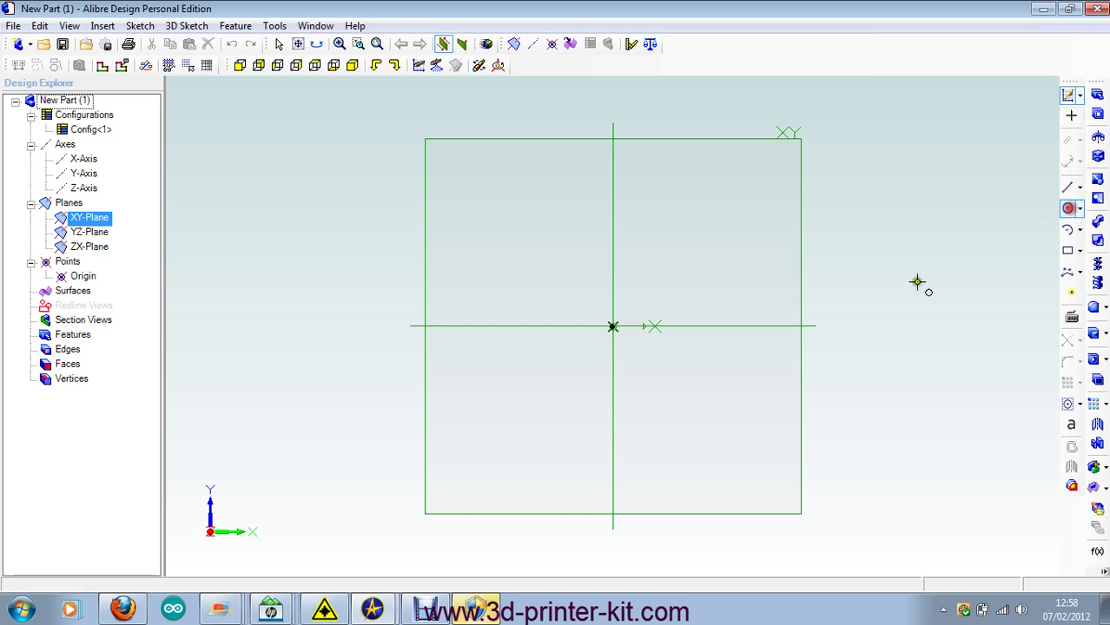
pyautogui.click(612, 327)
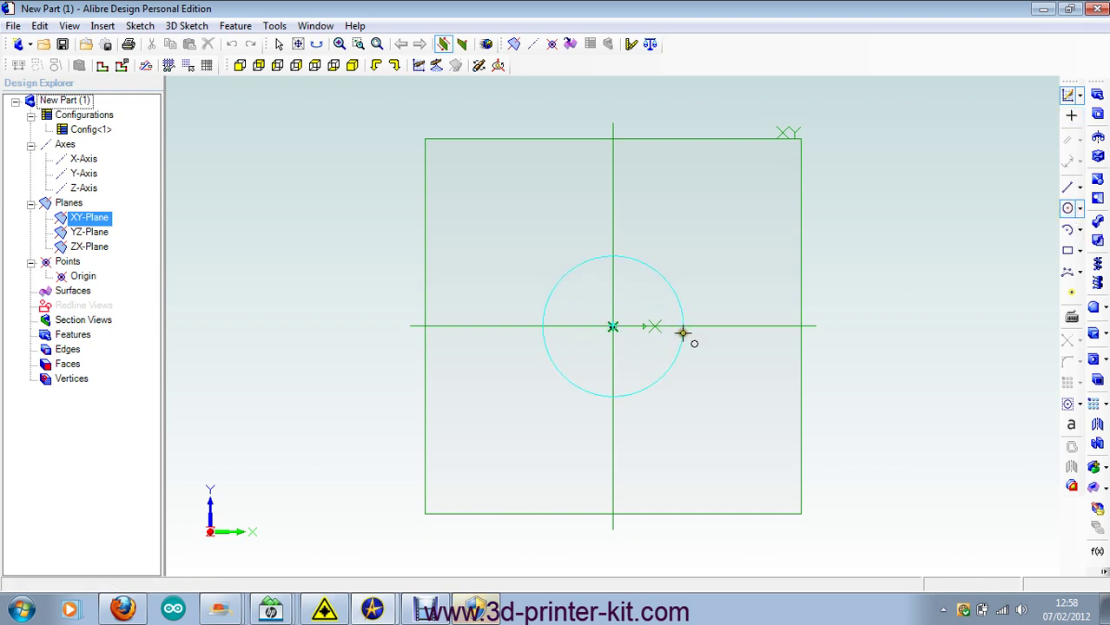
pyautogui.click(684, 327)
pyautogui.click(1074, 161)
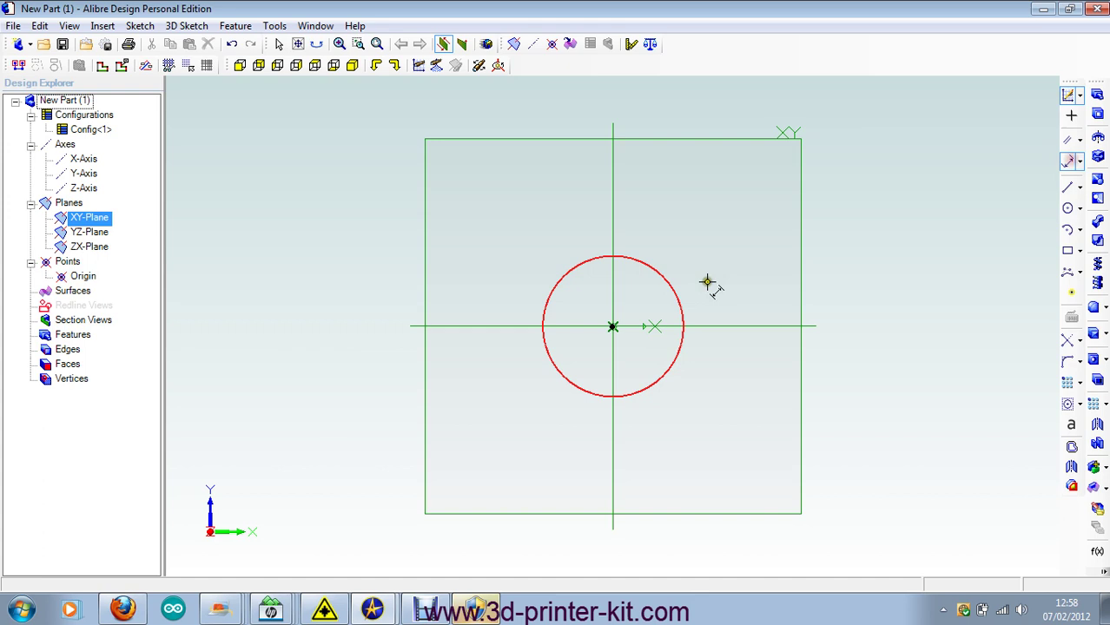
pyautogui.click(679, 300)
pyautogui.click(924, 280)
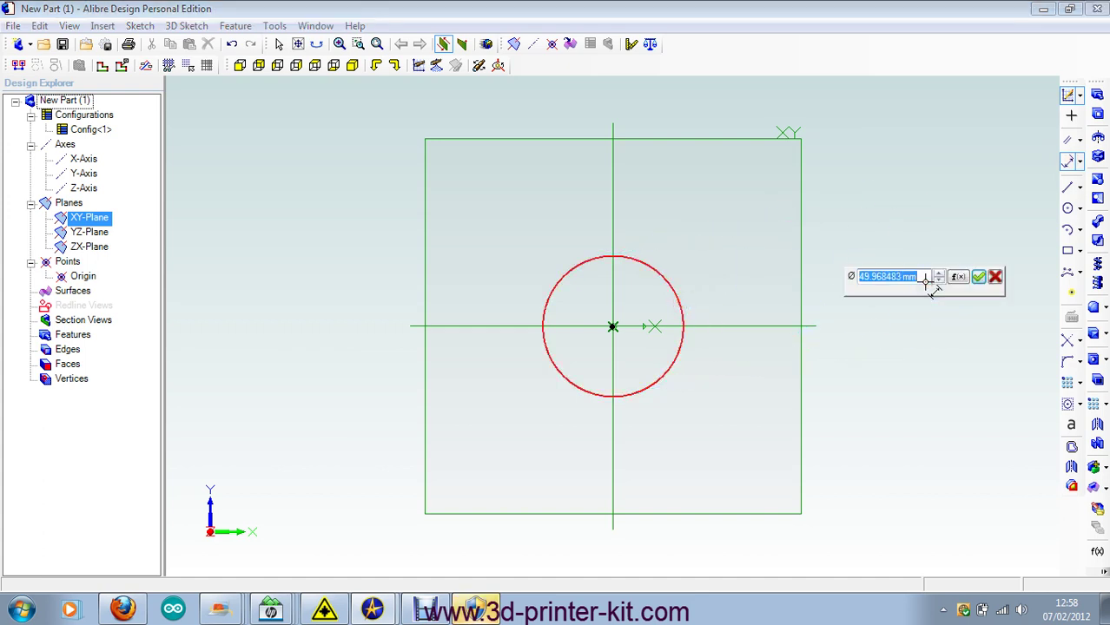
# Set the circle diameter to 25 and extrude it 25 mm into a cylinder
pyautogui.write('25')
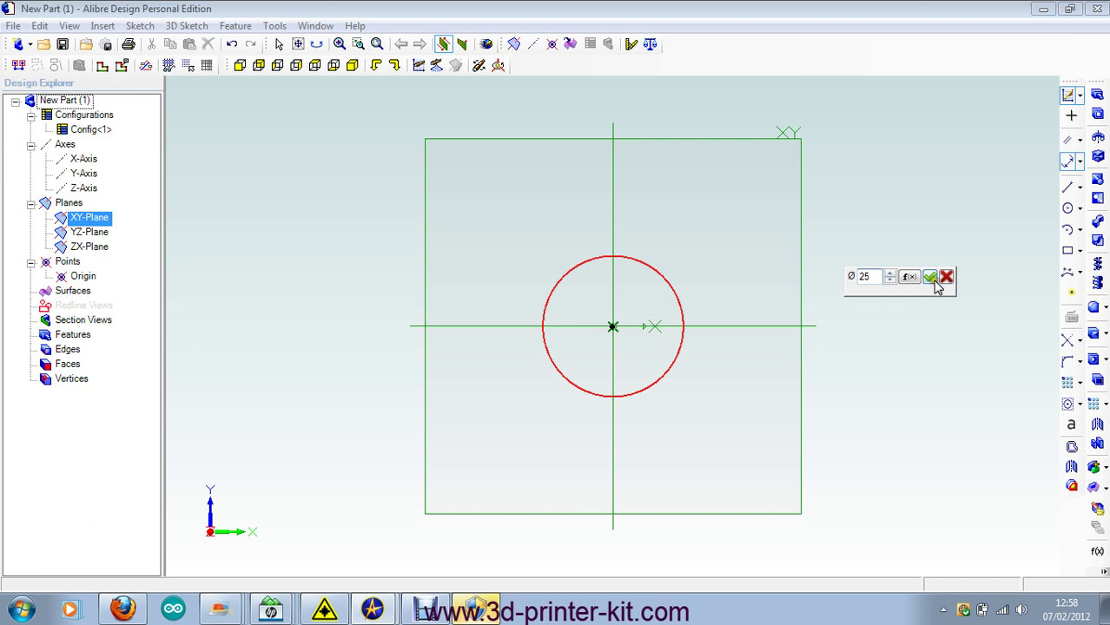
pyautogui.click(926, 277)
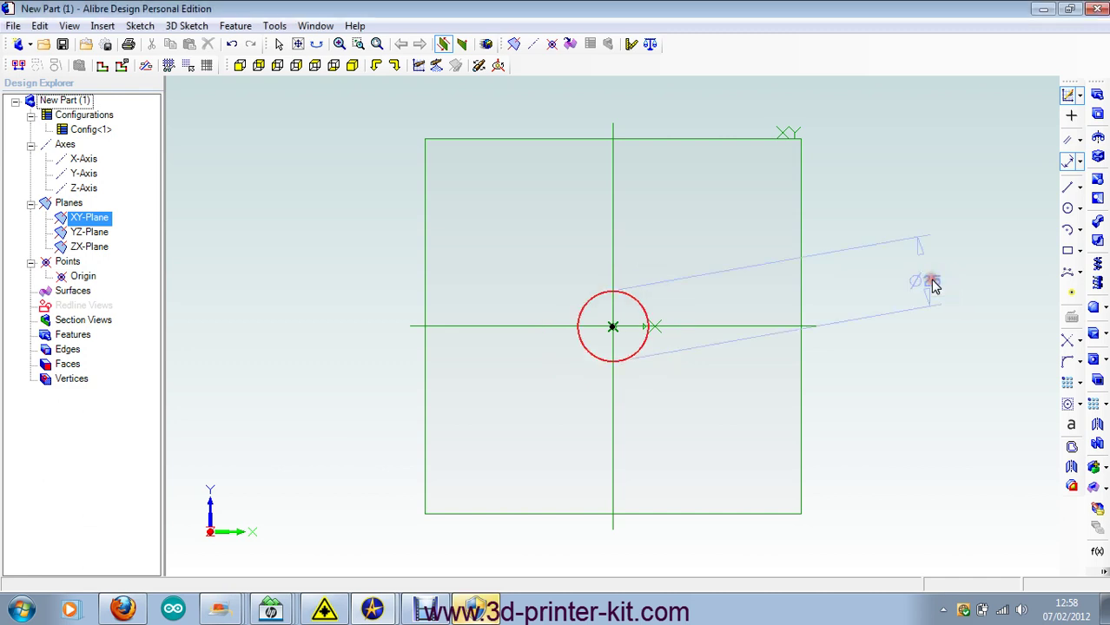
pyautogui.click(1098, 94)
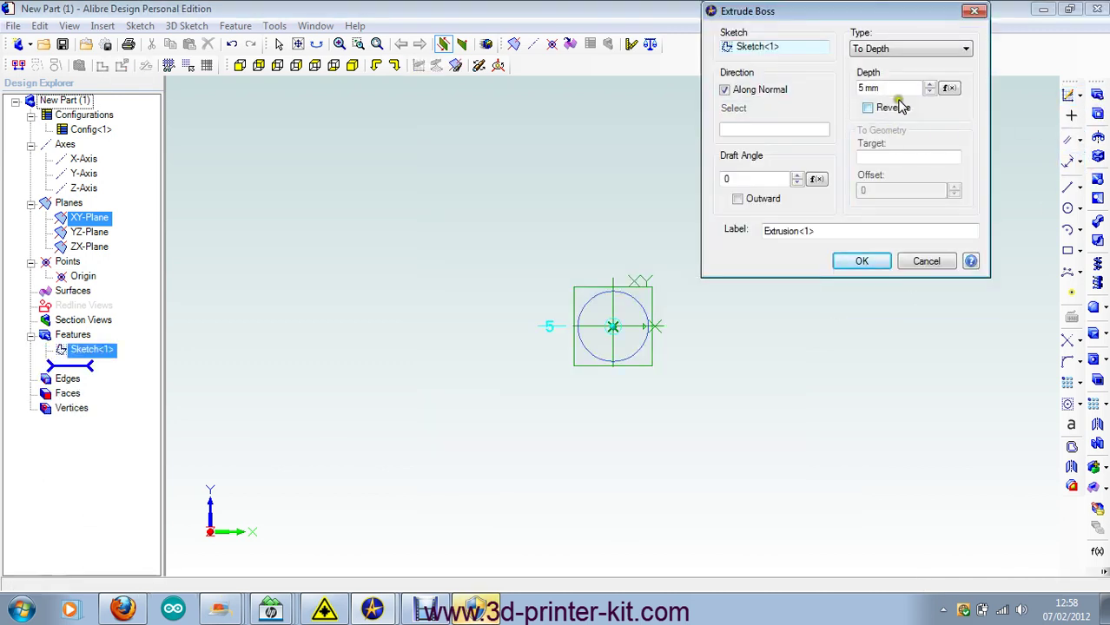
pyautogui.click(861, 89)
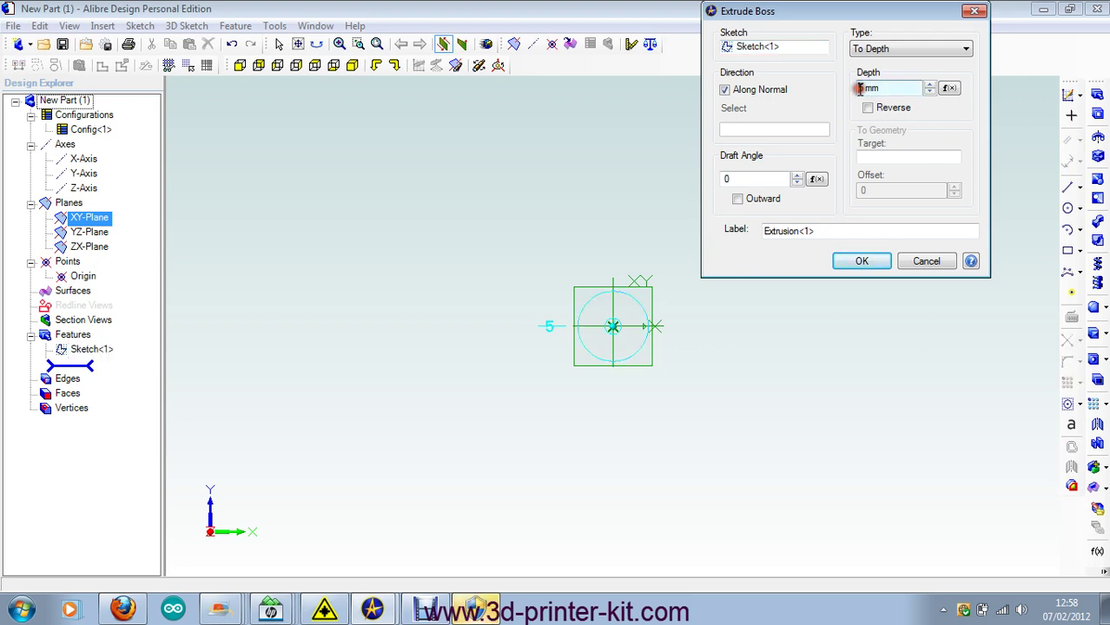
pyautogui.write('2')
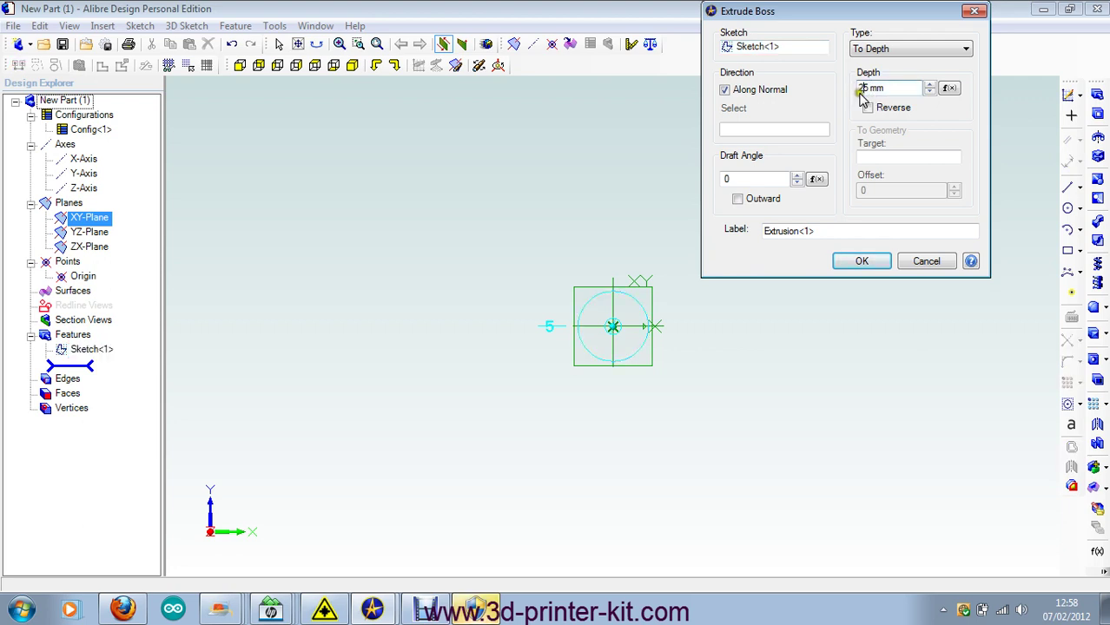
pyautogui.click(869, 261)
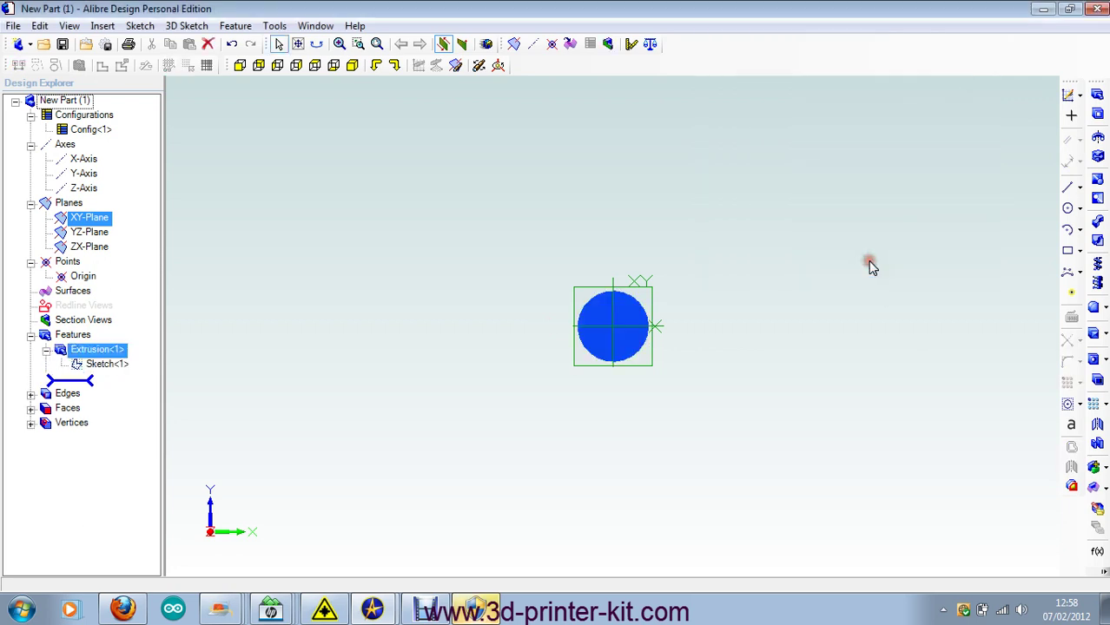
# Zoom to fit and orbit the view to see the cylinder in 3D
pyautogui.click(376, 43)
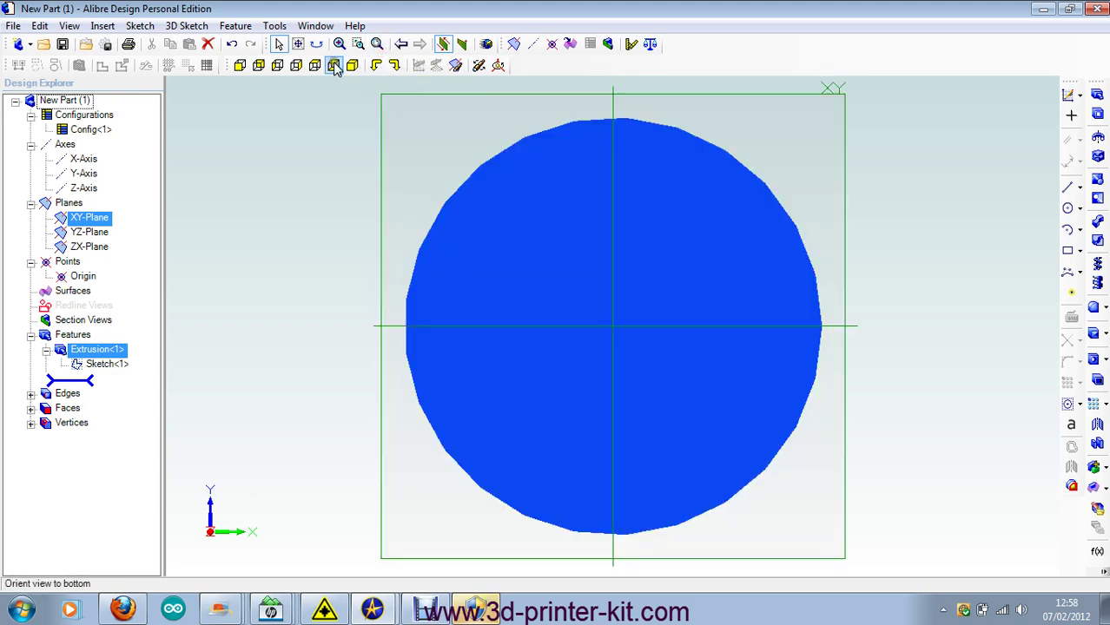
pyautogui.click(316, 44)
pyautogui.moveTo(300, 165); pyautogui.dragTo(290, 189)
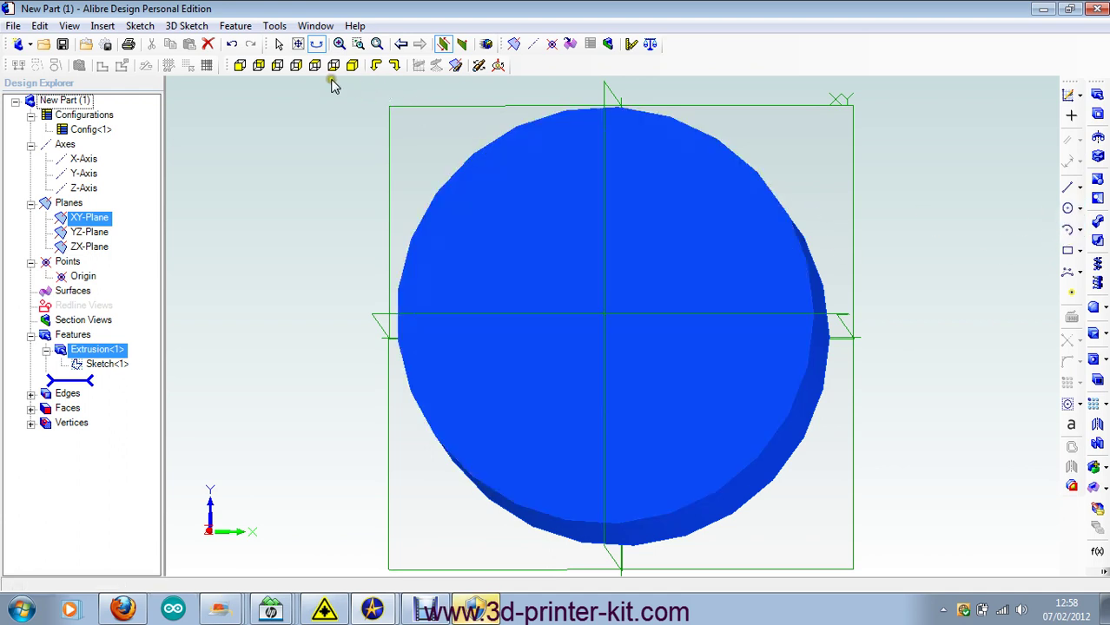
# Start a circle sketch on the cylinder's top face, viewed square, with a large central circle
pyautogui.click(279, 43)
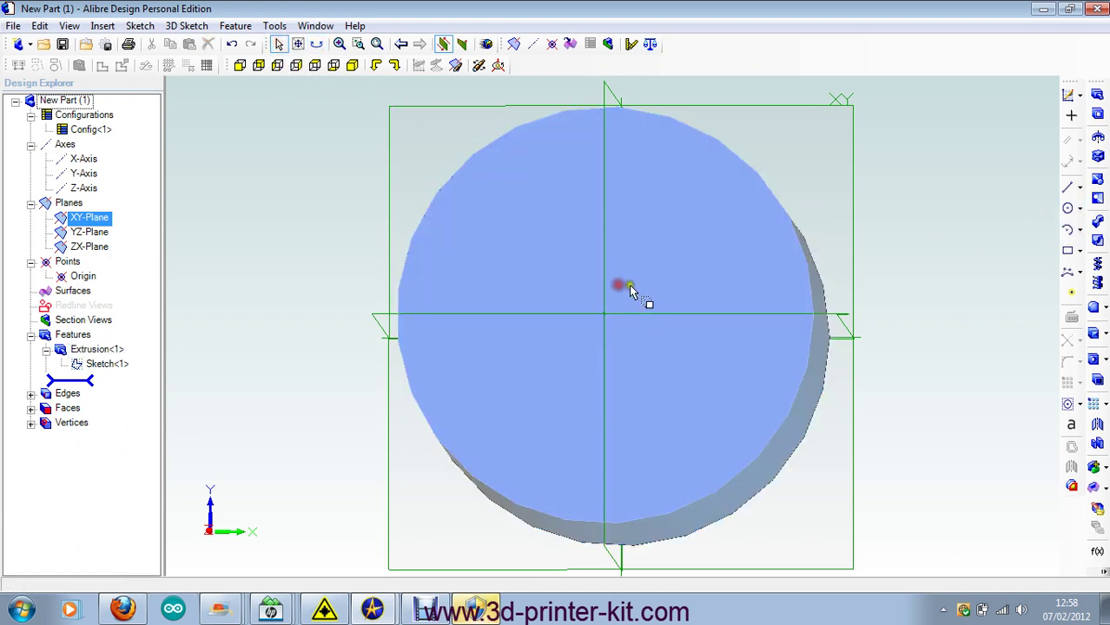
pyautogui.click(629, 289)
pyautogui.click(1069, 210)
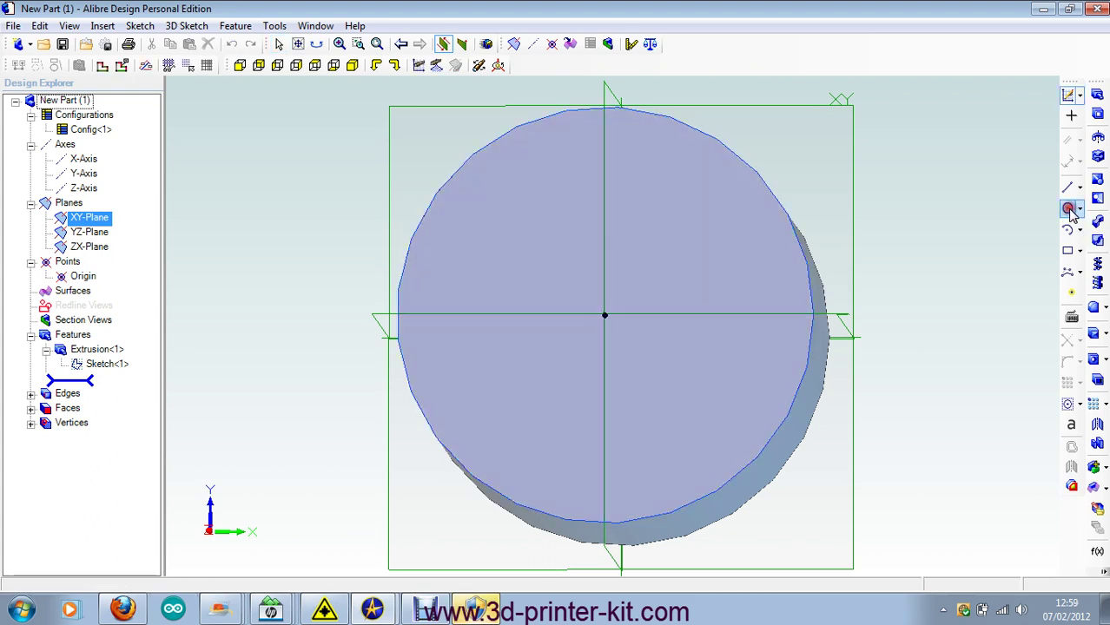
pyautogui.click(437, 65)
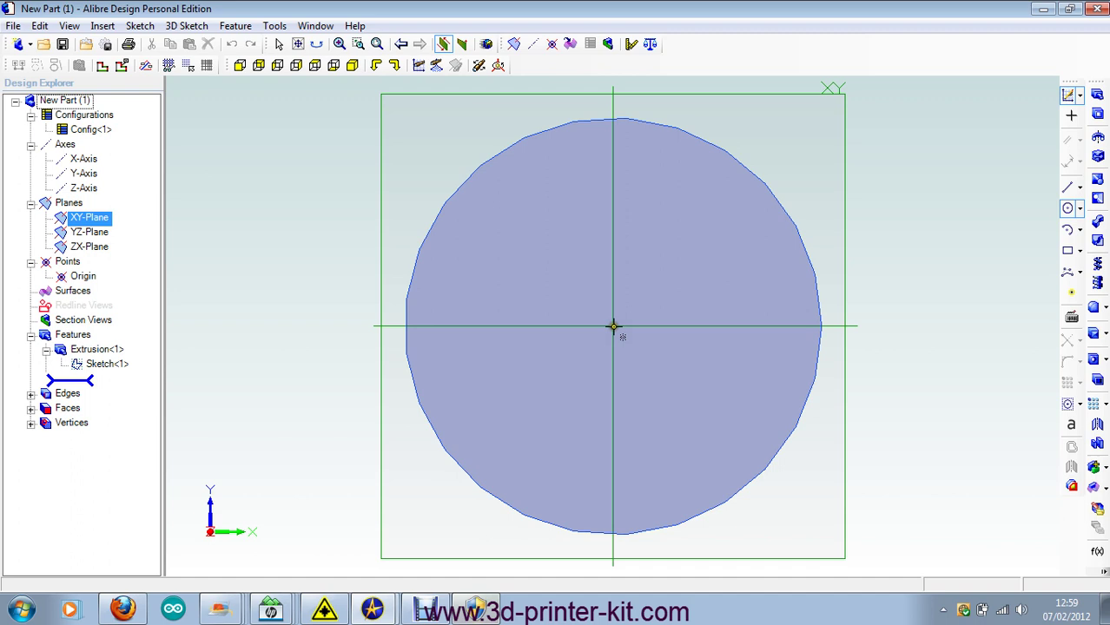
pyautogui.click(728, 340)
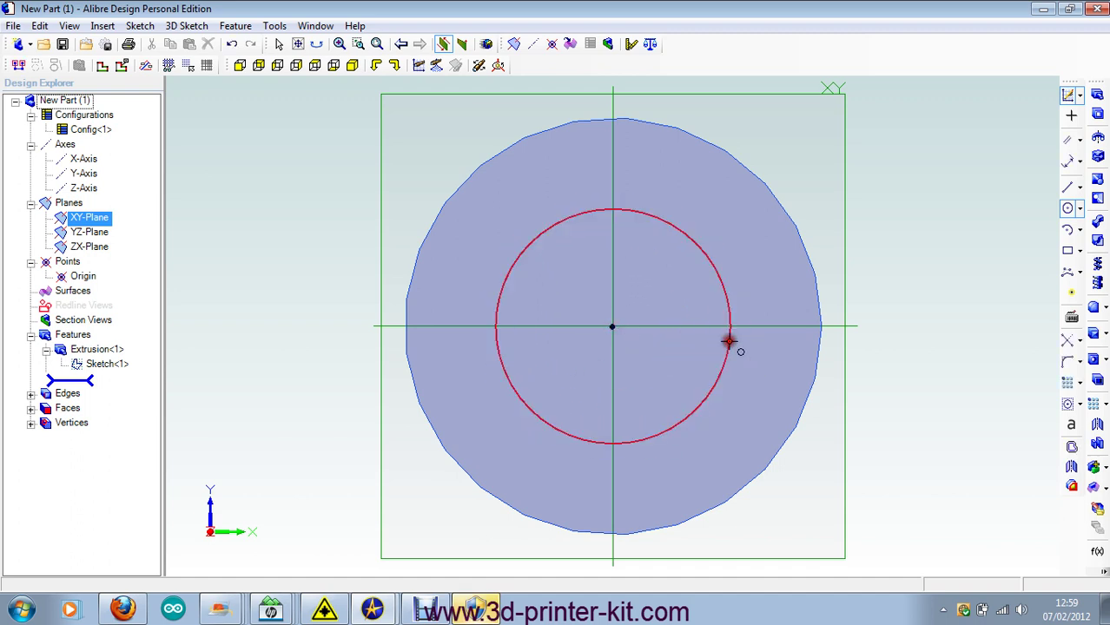
# Add four small circles on the right, left, top and bottom axes
pyautogui.click(781, 326)
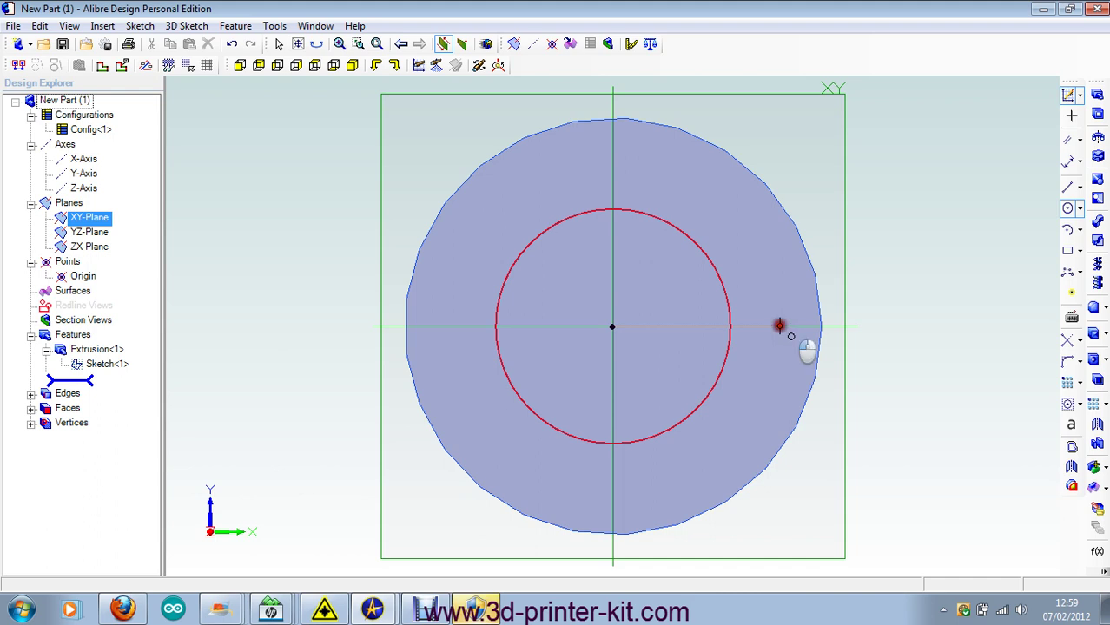
pyautogui.click(788, 344)
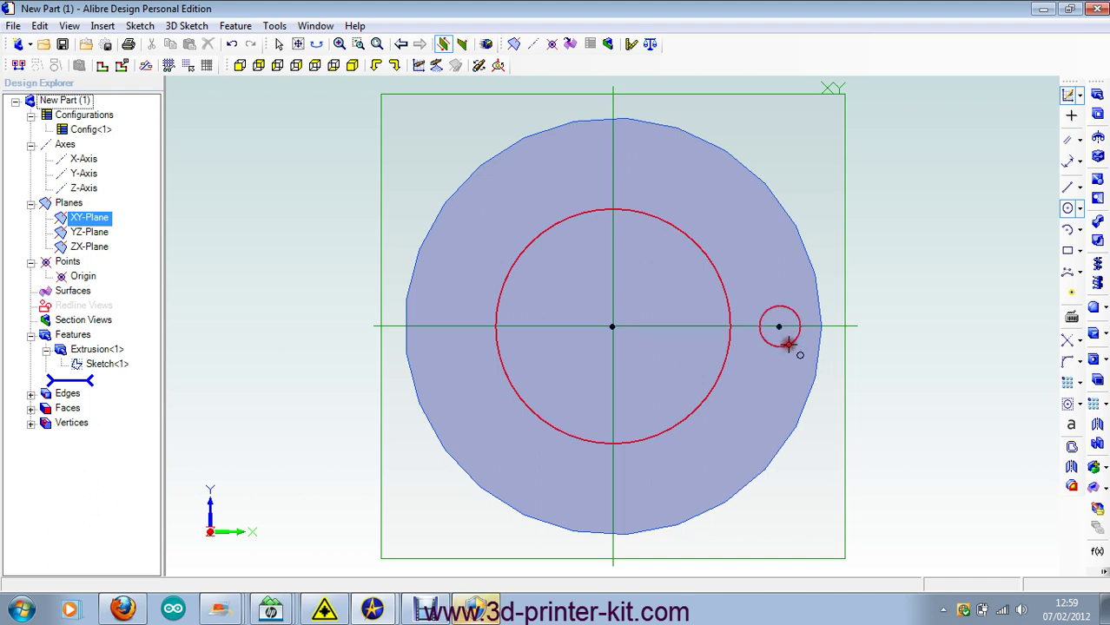
pyautogui.click(451, 327)
pyautogui.click(463, 344)
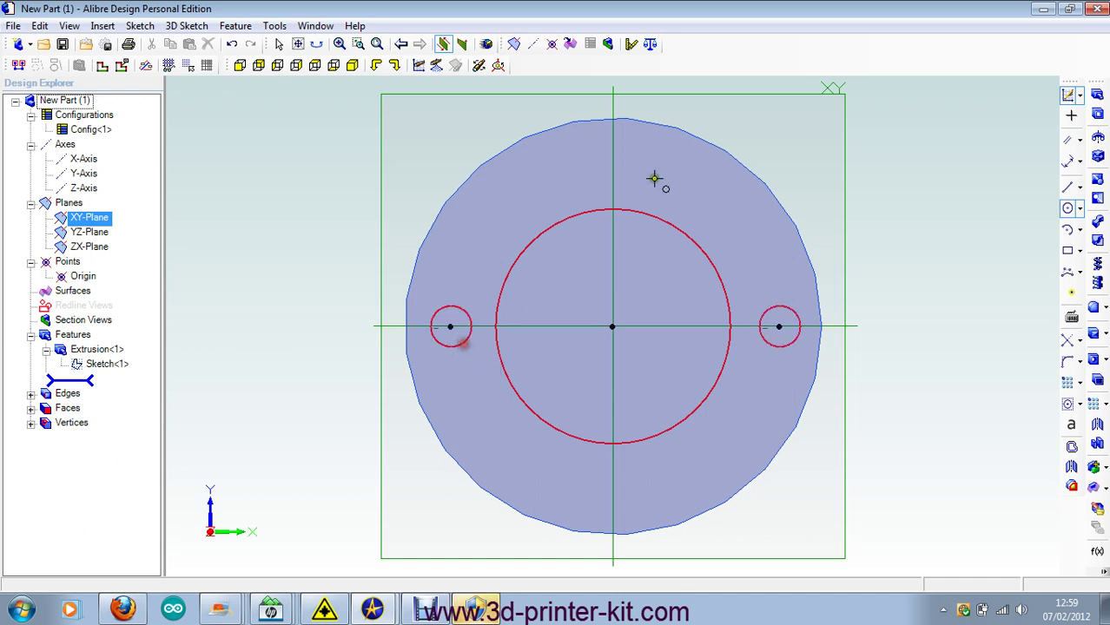
pyautogui.click(614, 158)
pyautogui.click(632, 164)
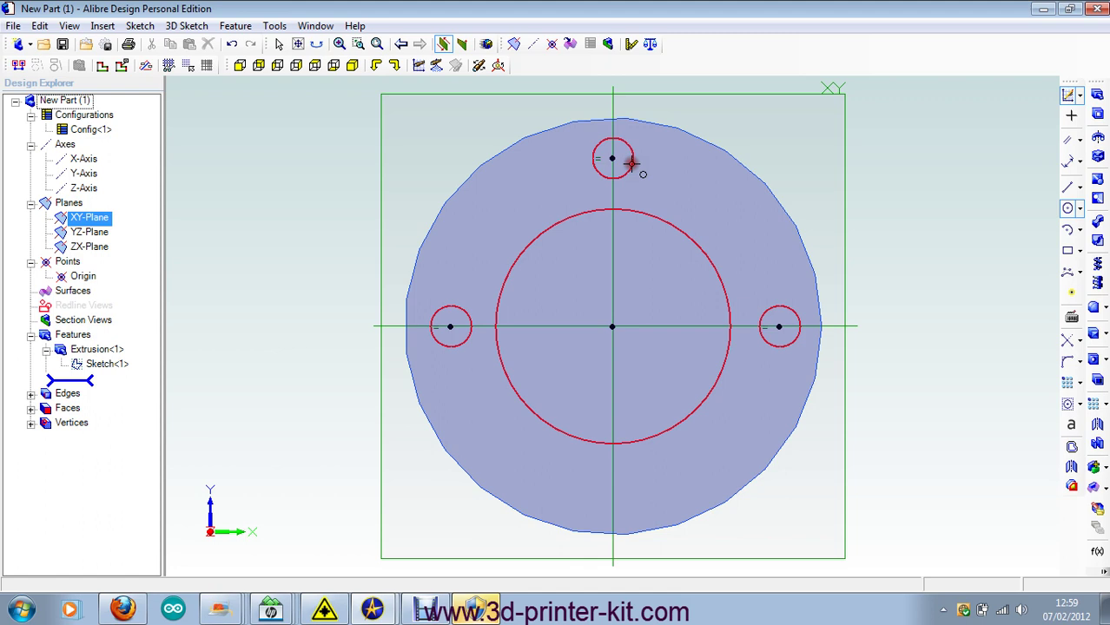
pyautogui.click(612, 494)
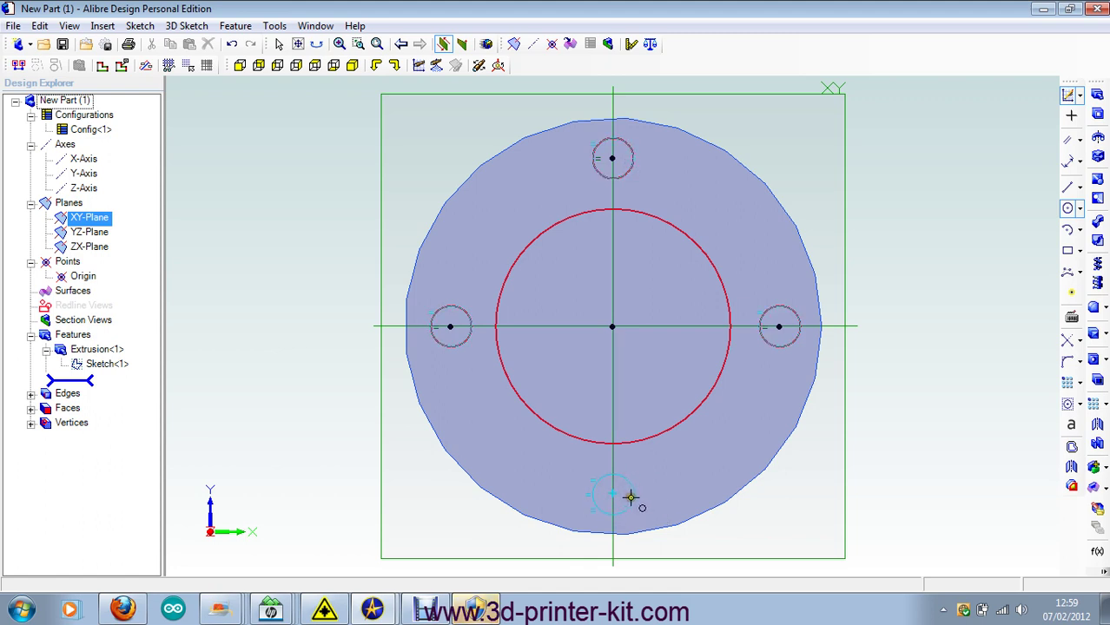
pyautogui.click(632, 502)
# Extrude-cut the central circle and four small circles 5 mm deep
pyautogui.click(1097, 116)
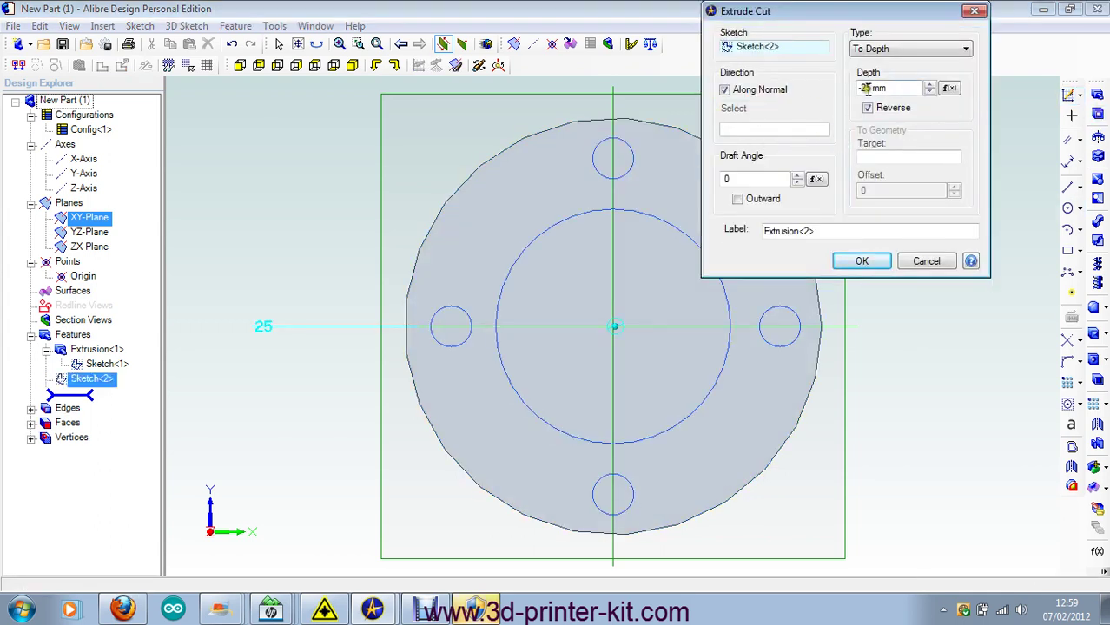
pyautogui.click(866, 89)
pyautogui.press('Delete')
pyautogui.press('Delete')
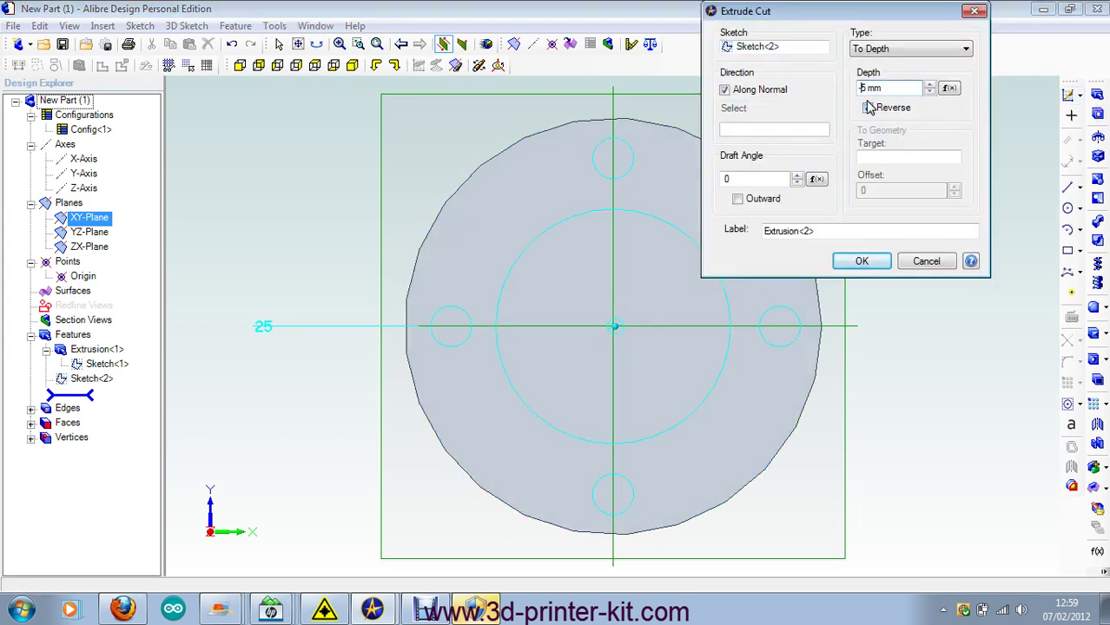
pyautogui.click(864, 259)
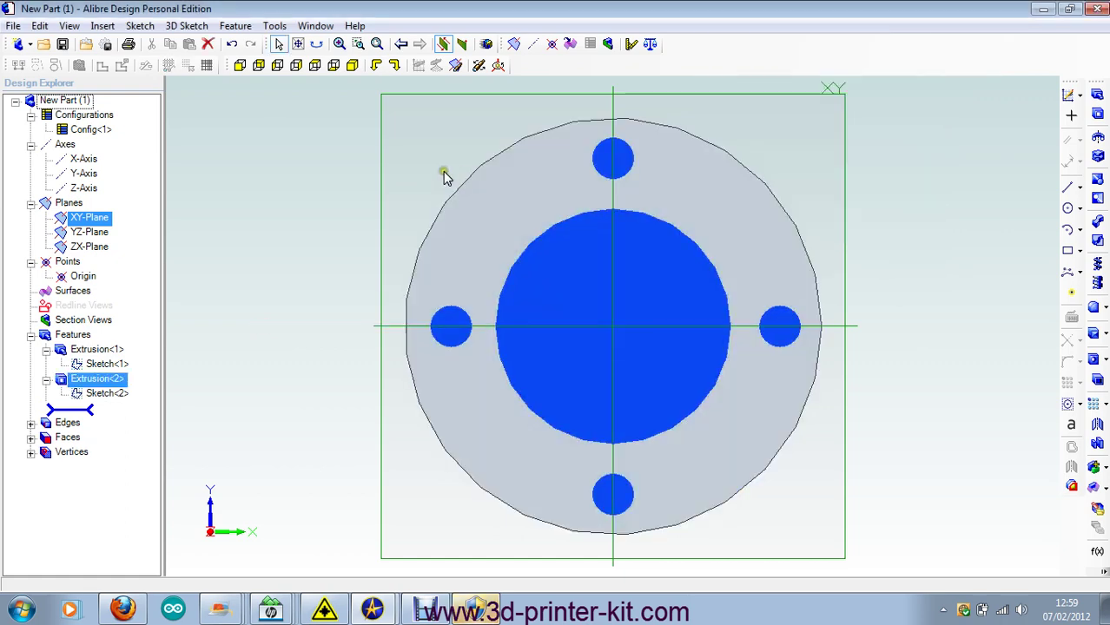
# Tilt the part into a 3-D view and open the Extrusion<2> context menu
pyautogui.click(317, 45)
pyautogui.moveTo(310, 182)
pyautogui.mouseDown()
pyautogui.moveTo(278, 159)
pyautogui.moveTo(305, 121)
pyautogui.moveTo(285, 129)
pyautogui.mouseUp()
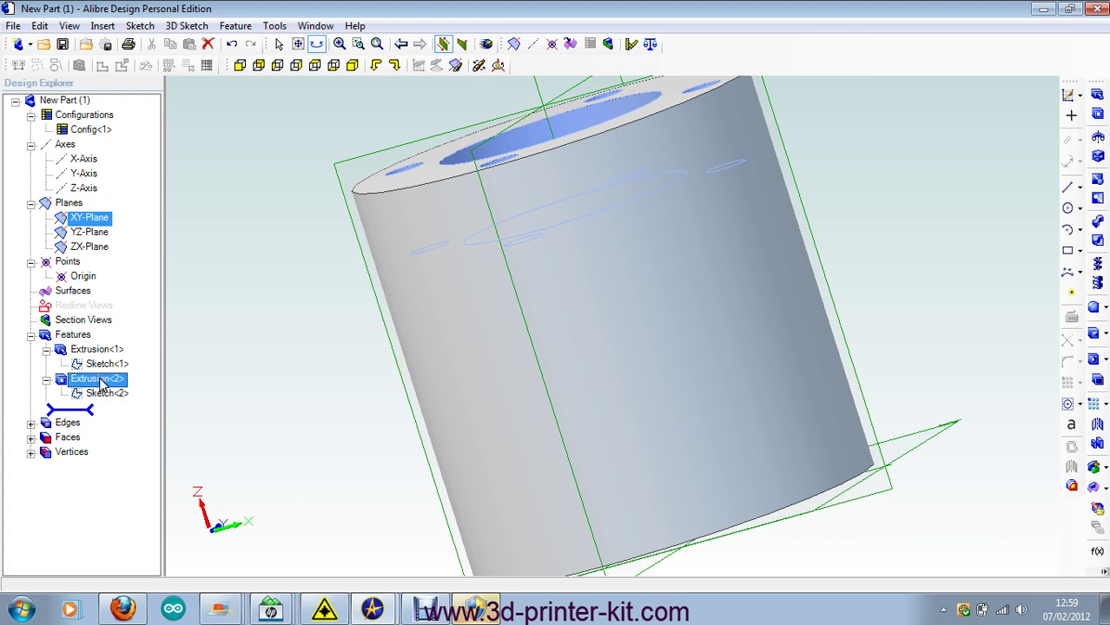
pyautogui.click(278, 44)
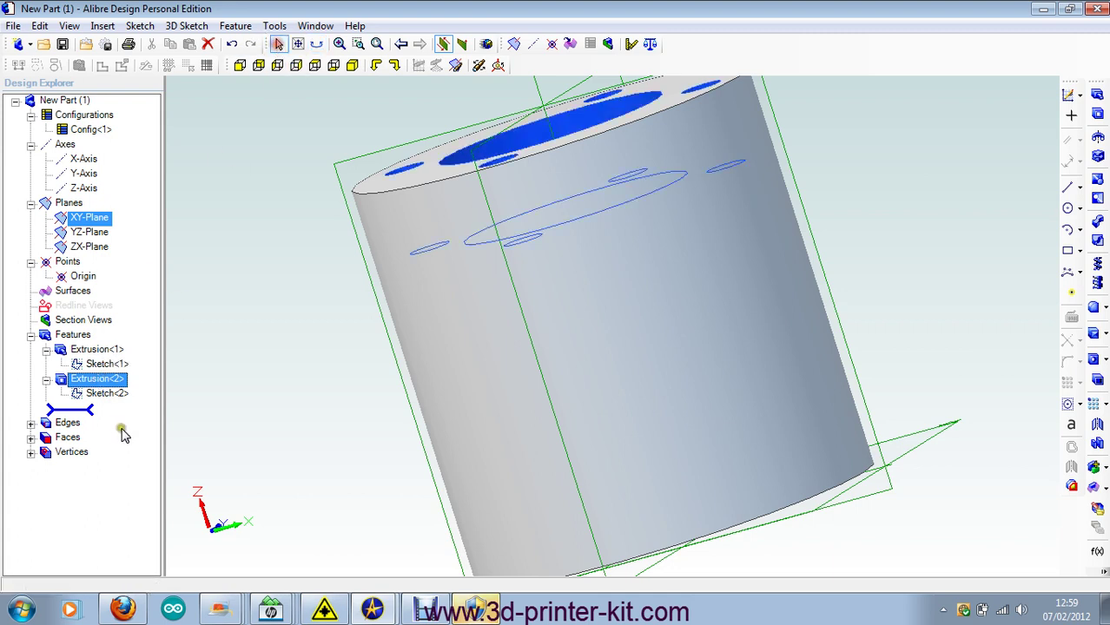
pyautogui.click(102, 383)
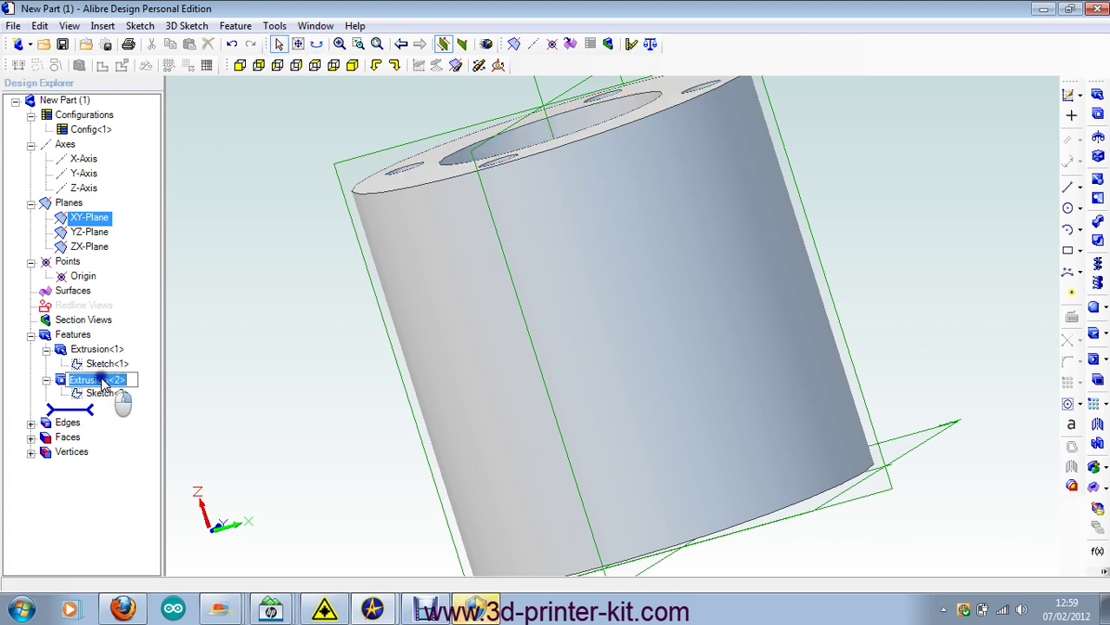
pyautogui.rightClick(100, 379)
pyautogui.click(228, 409)
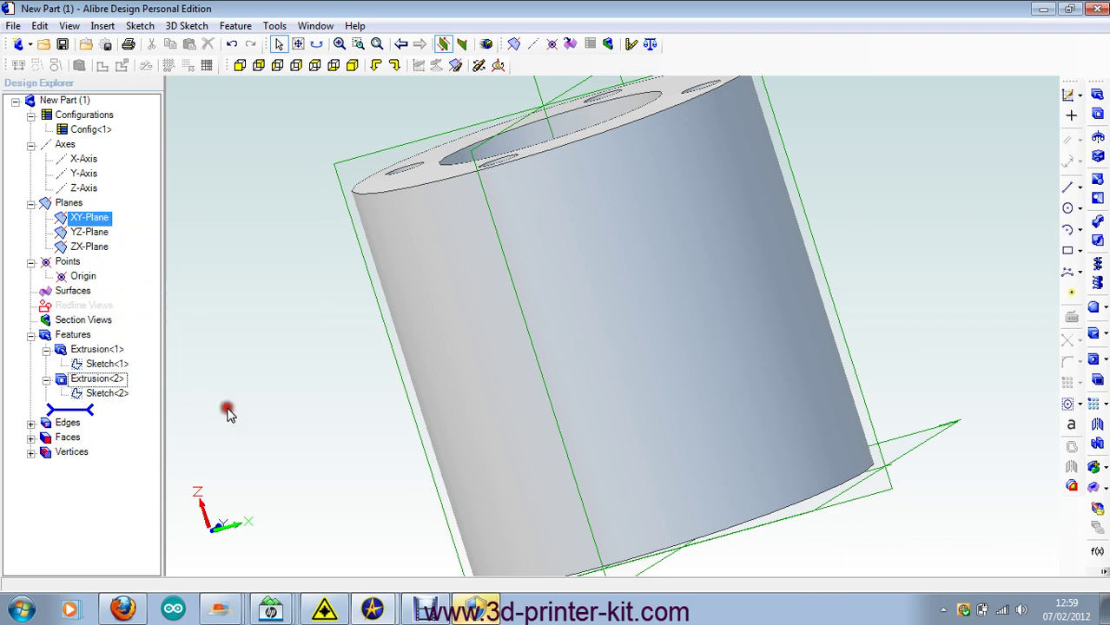
# Edit Extrusion<2> so the reversed hole cut runs 20 mm deep
pyautogui.rightClick(101, 383)
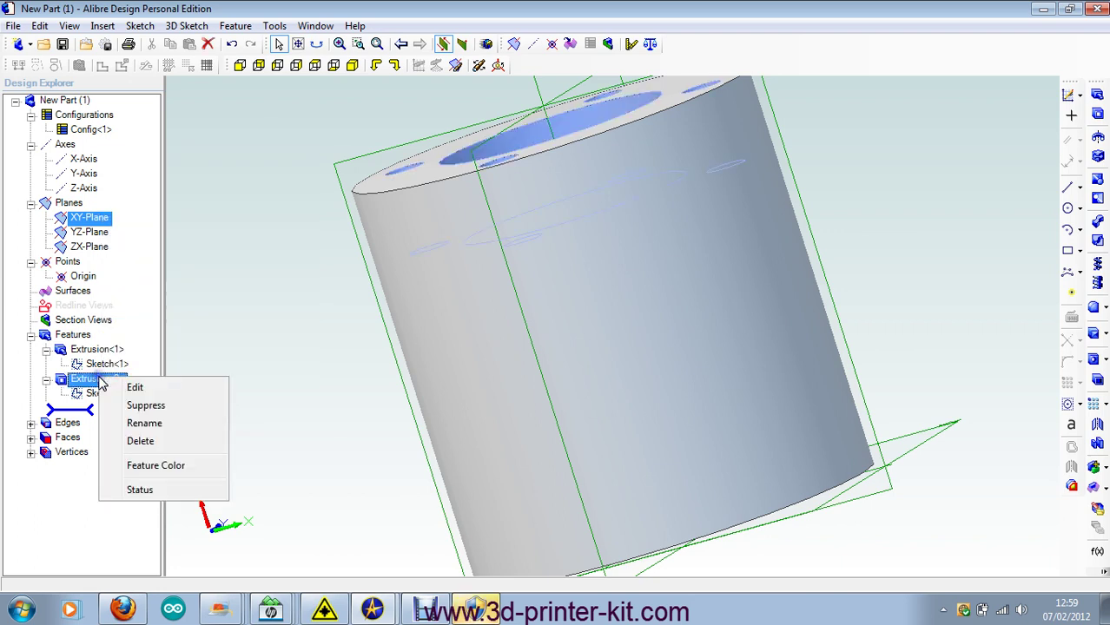
pyautogui.click(130, 386)
pyautogui.moveTo(577, 207); pyautogui.dragTo(651, 421)
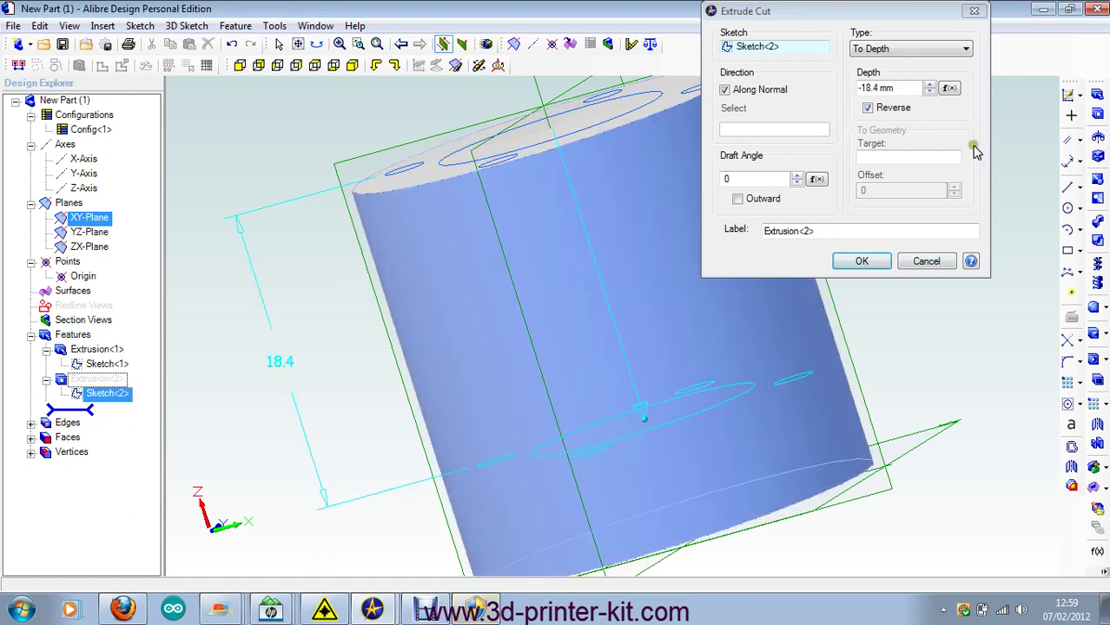
pyautogui.click(873, 88)
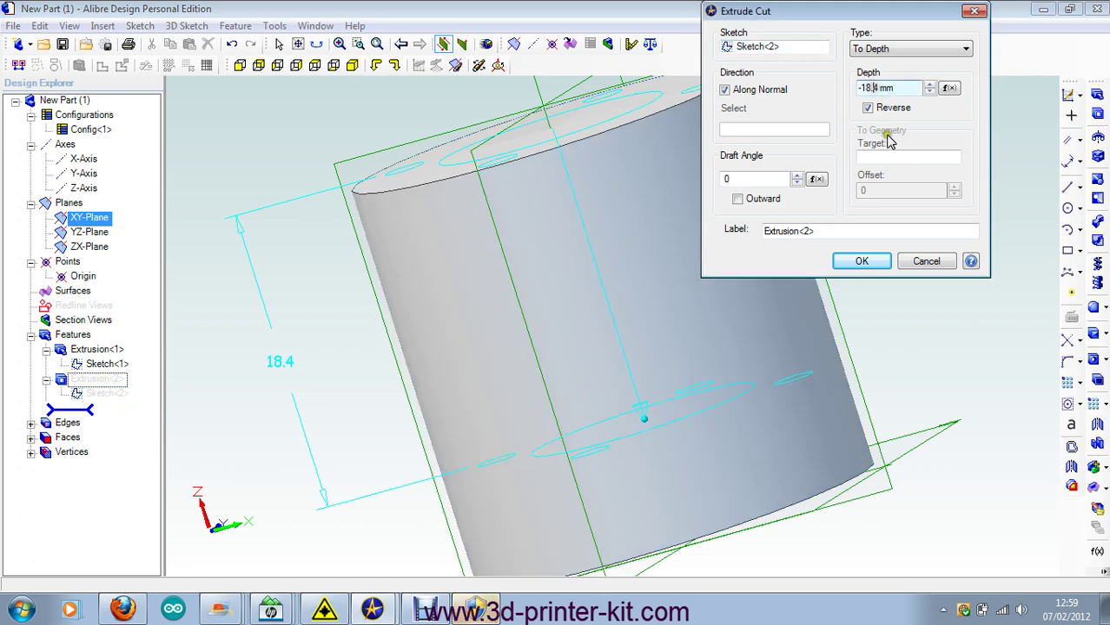
pyautogui.press('BackSpace')
pyautogui.press('BackSpace')
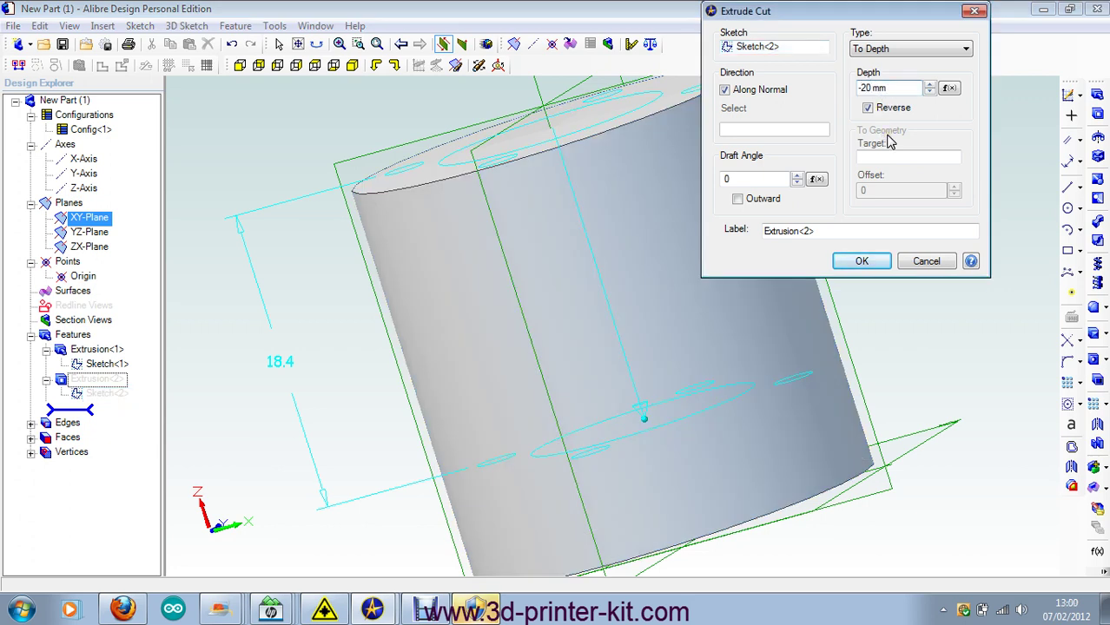
pyautogui.click(881, 262)
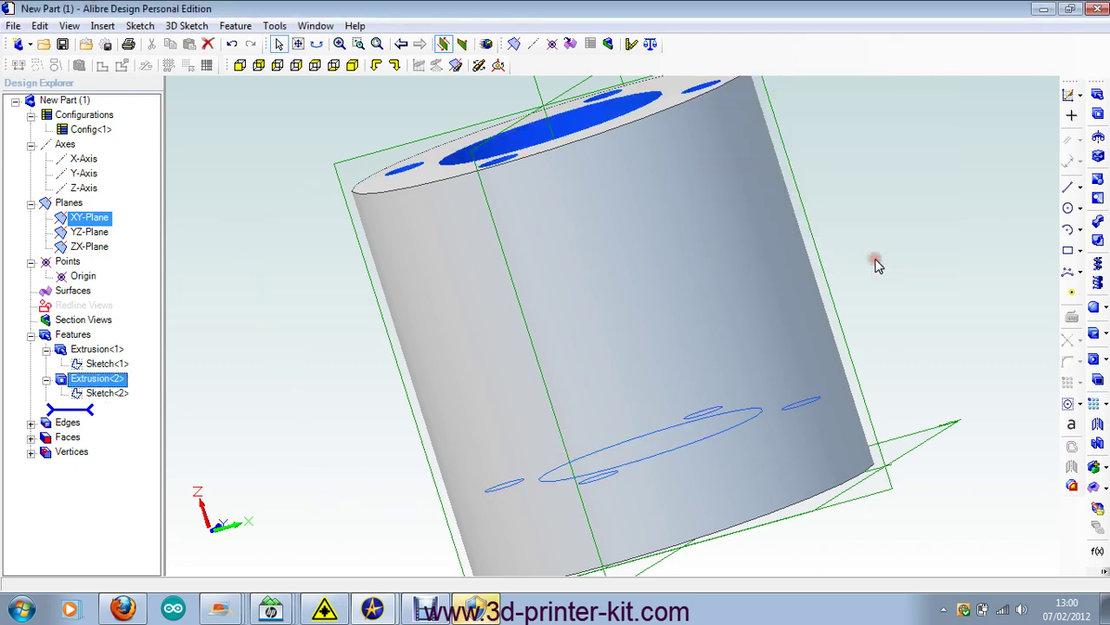
# Clear the selection and rotate the part to show its holed end face
pyautogui.click(953, 190)
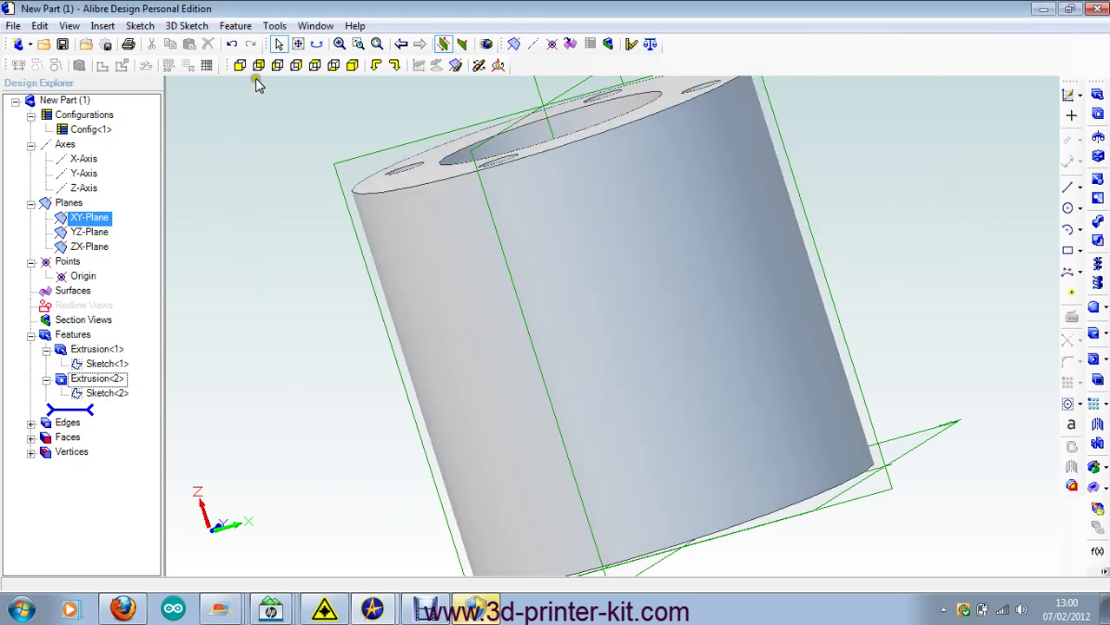
pyautogui.click(316, 43)
pyautogui.moveTo(279, 156); pyautogui.dragTo(303, 140)
# Colour the part solid blue and start a File > Export
pyautogui.rightClick(714, 324)
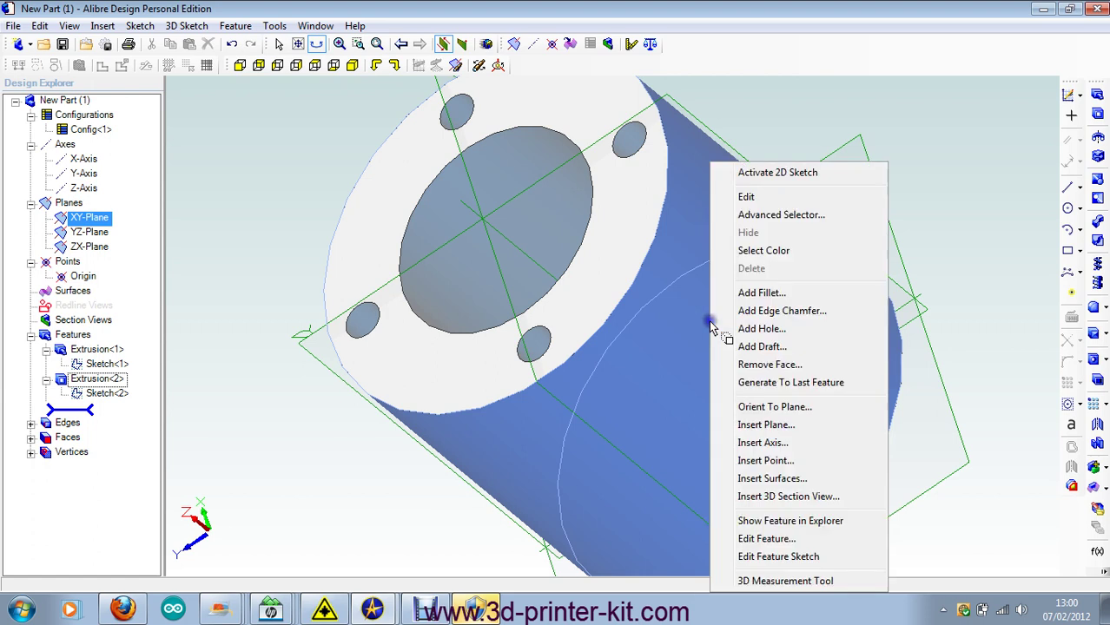
pyautogui.click(764, 251)
pyautogui.click(712, 205)
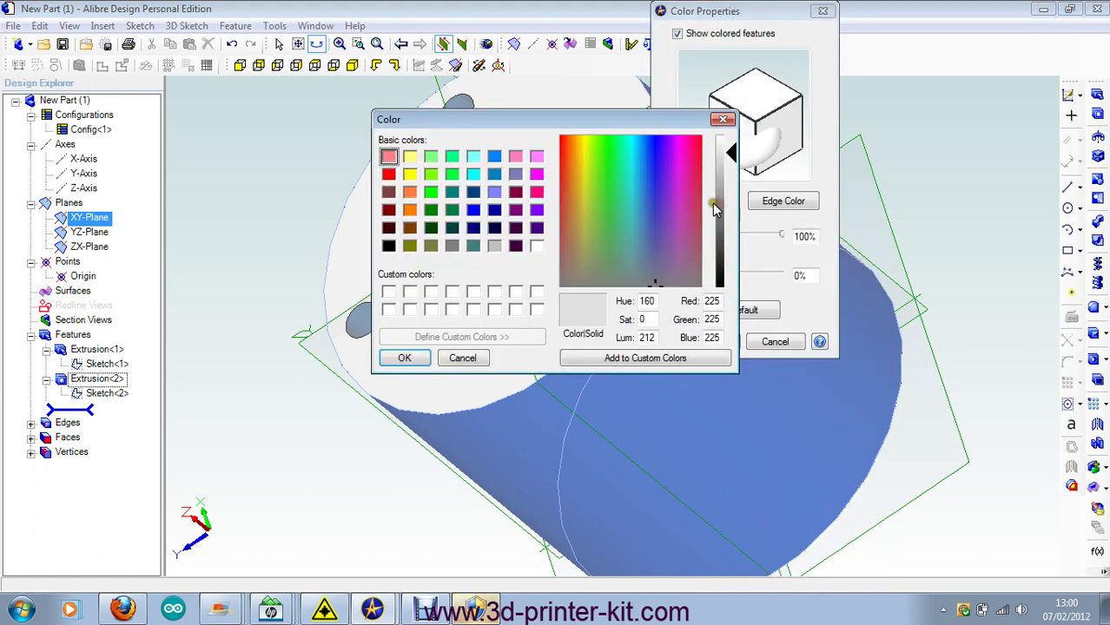
pyautogui.click(473, 210)
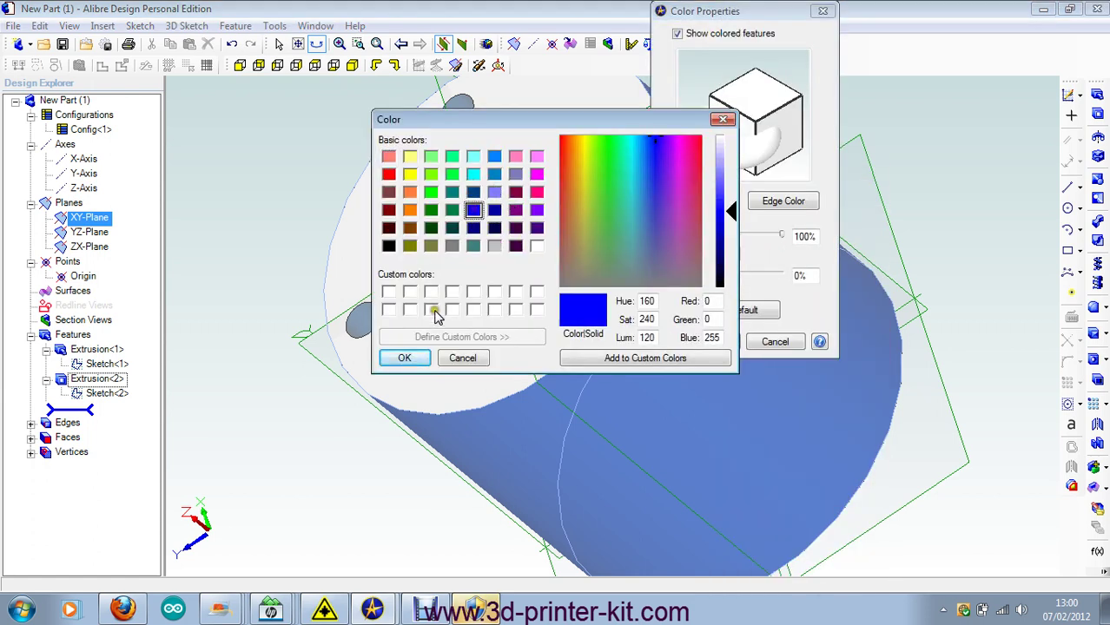
pyautogui.click(405, 358)
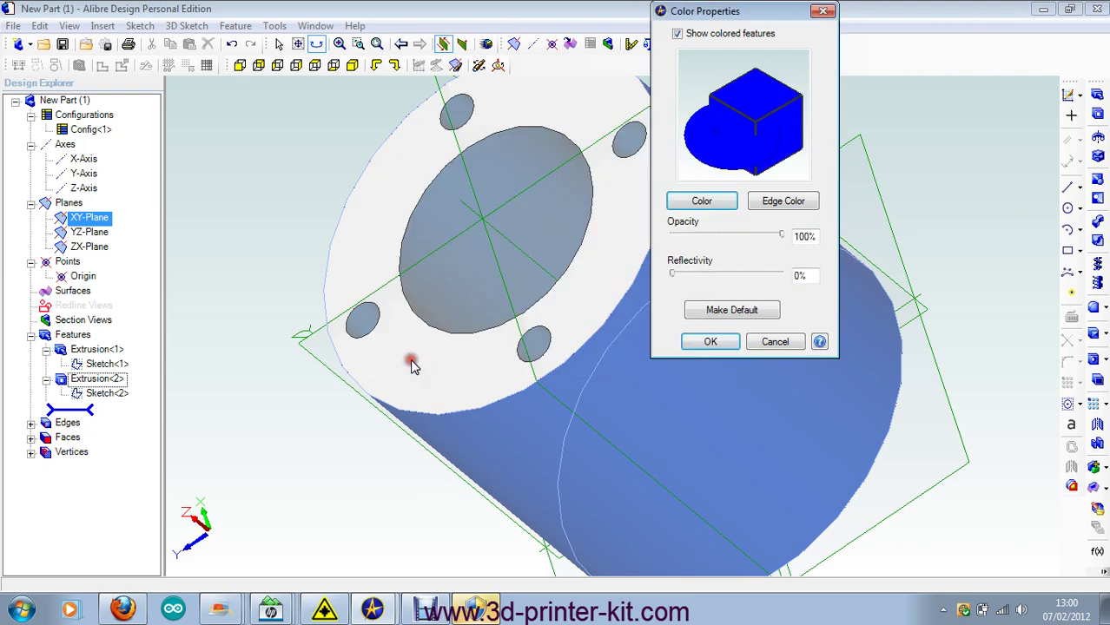
pyautogui.click(728, 273)
pyautogui.click(710, 341)
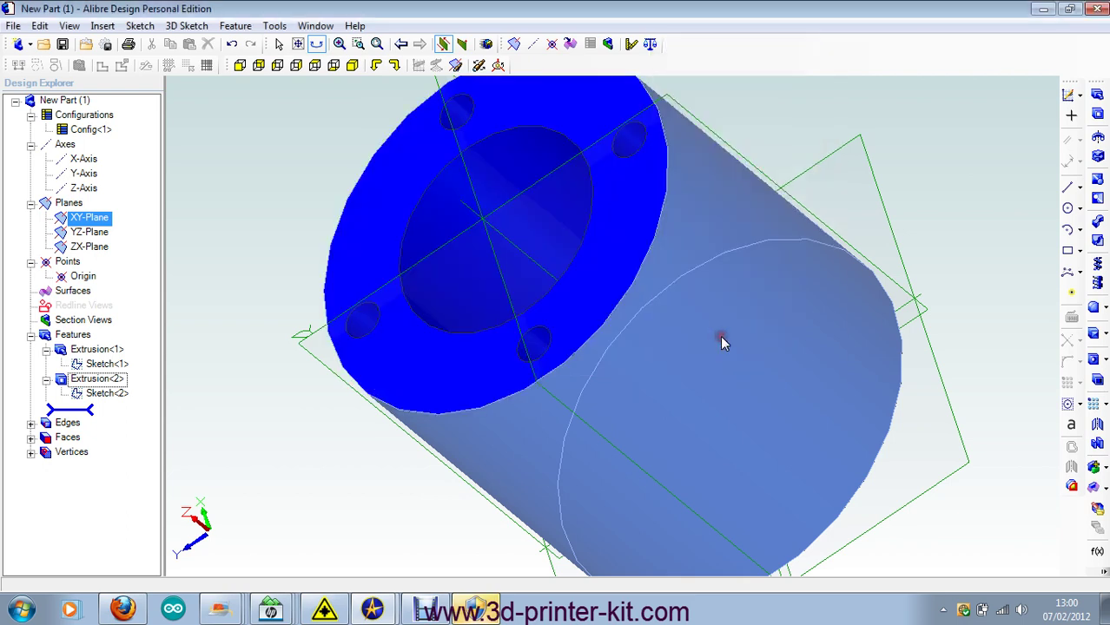
pyautogui.click(13, 26)
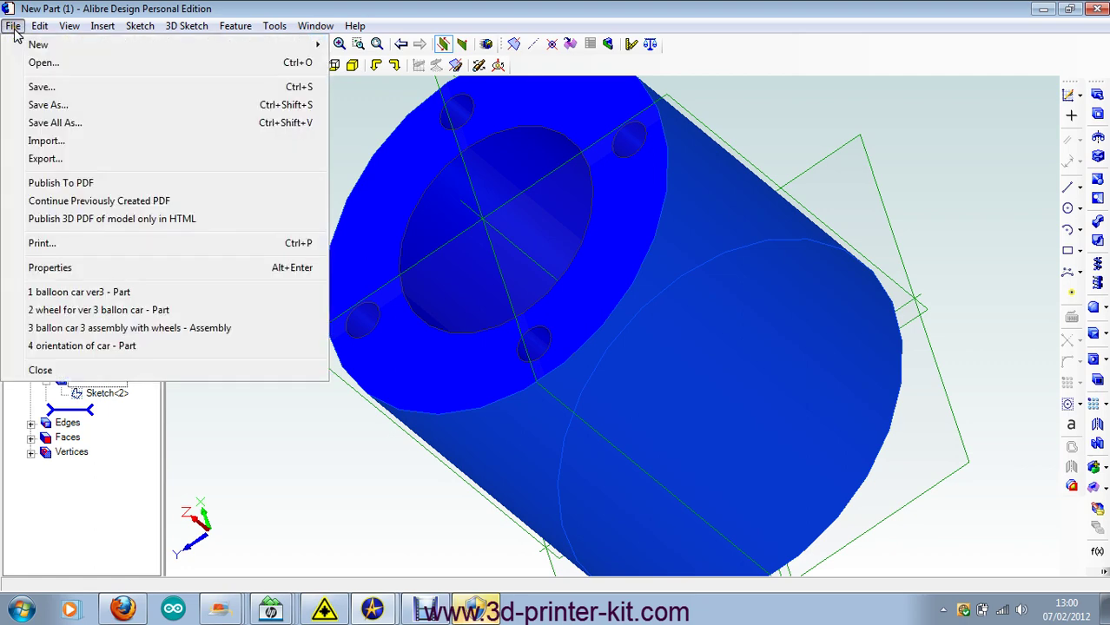
pyautogui.click(44, 159)
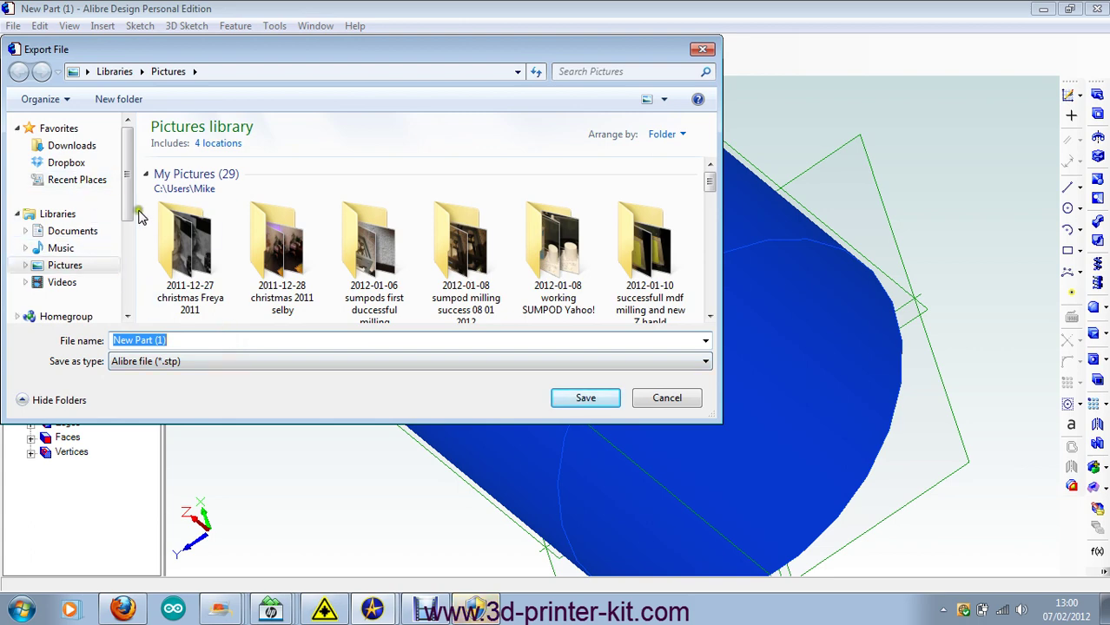
# Name the export 'test part for video' and target the user's Desktop folder on C:
pyautogui.moveTo(129, 186); pyautogui.dragTo(129, 253)
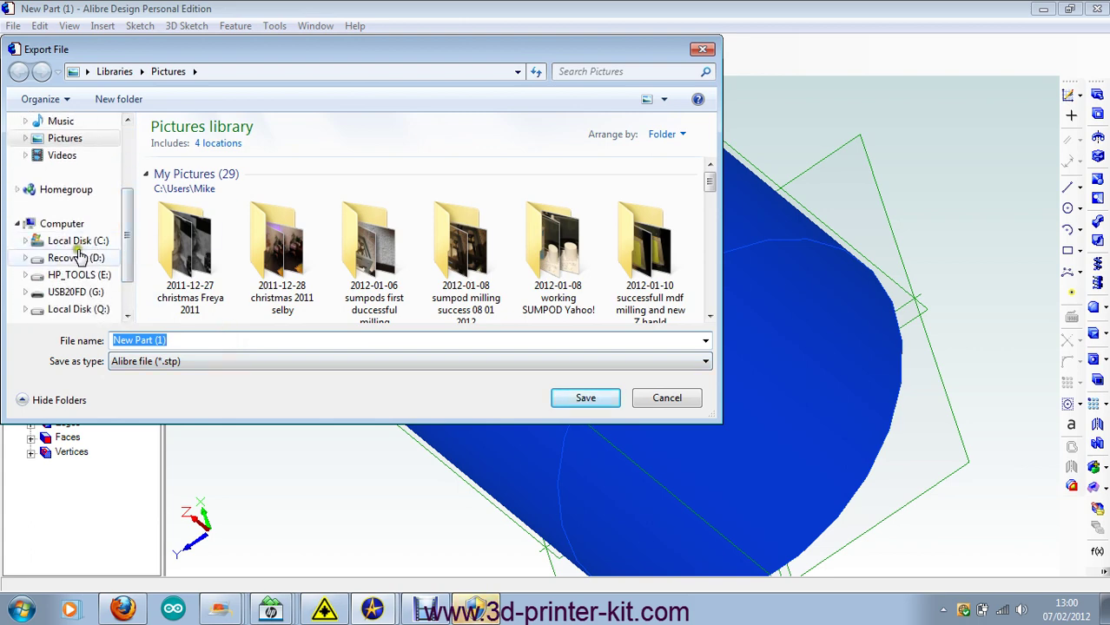
pyautogui.scroll(3, 81, 248)
pyautogui.scroll(-2, 128, 131)
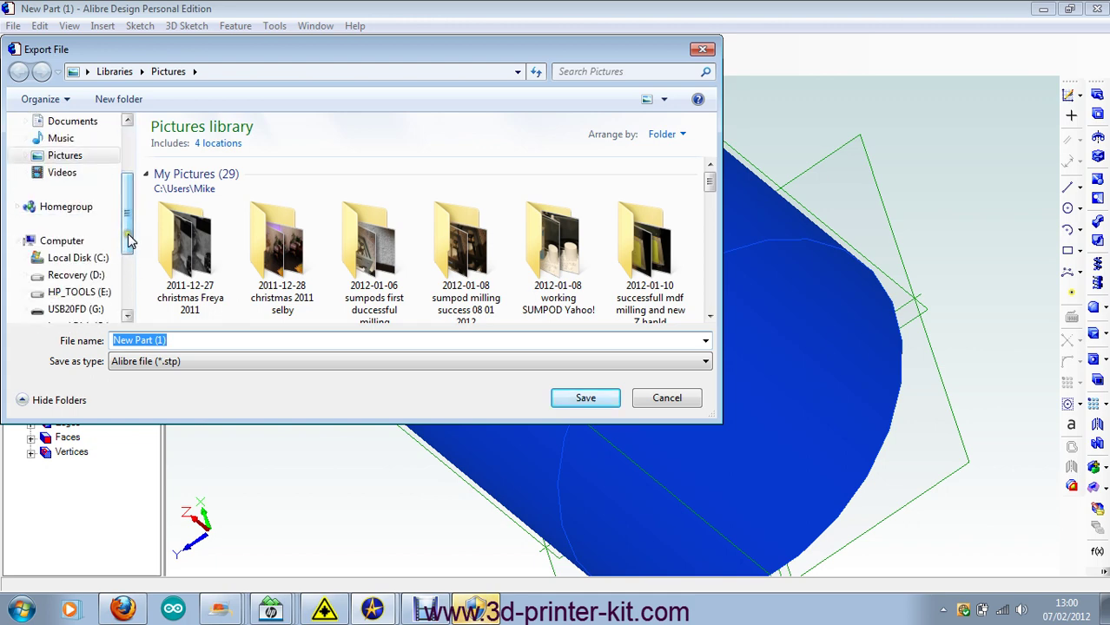
pyautogui.click(87, 258)
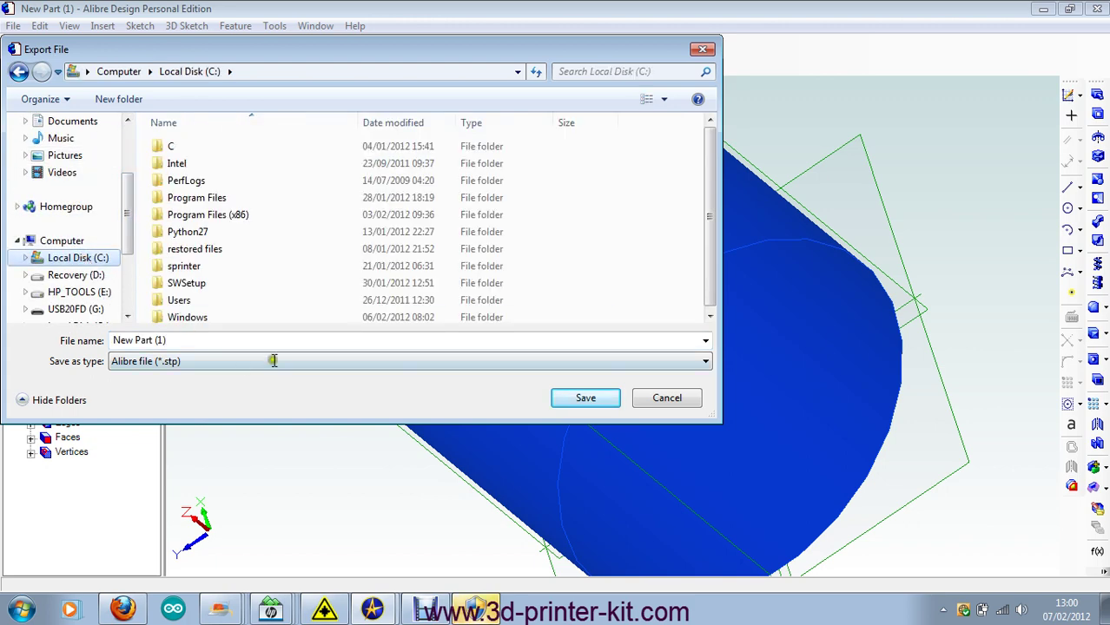
pyautogui.click(213, 342)
pyautogui.write('test')
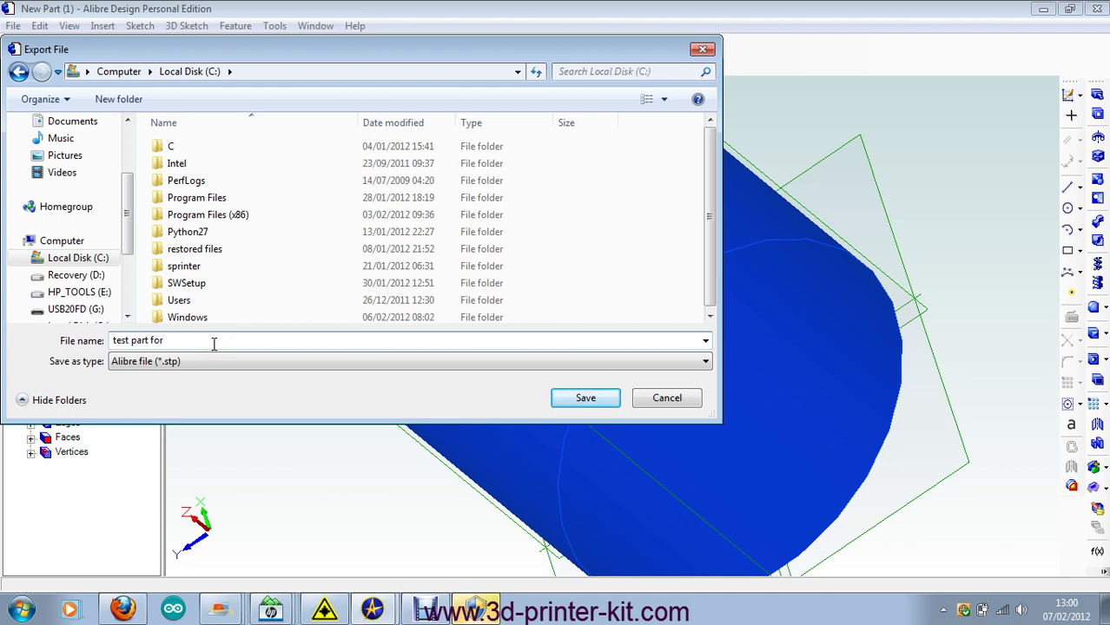
pyautogui.doubleClick(179, 306)
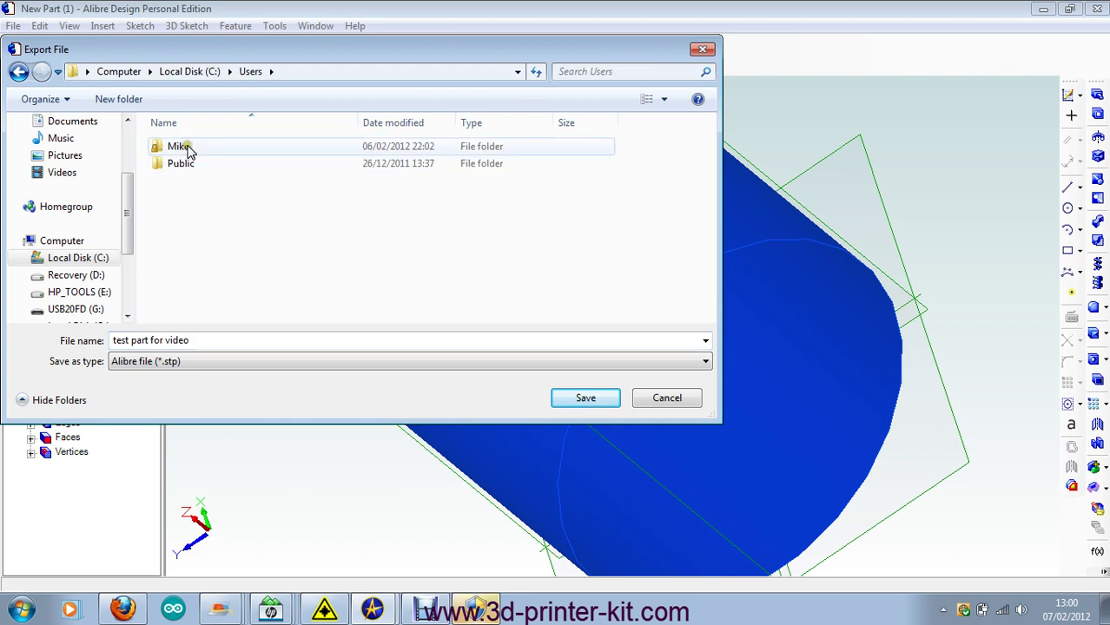
pyautogui.doubleClick(183, 148)
pyautogui.doubleClick(203, 219)
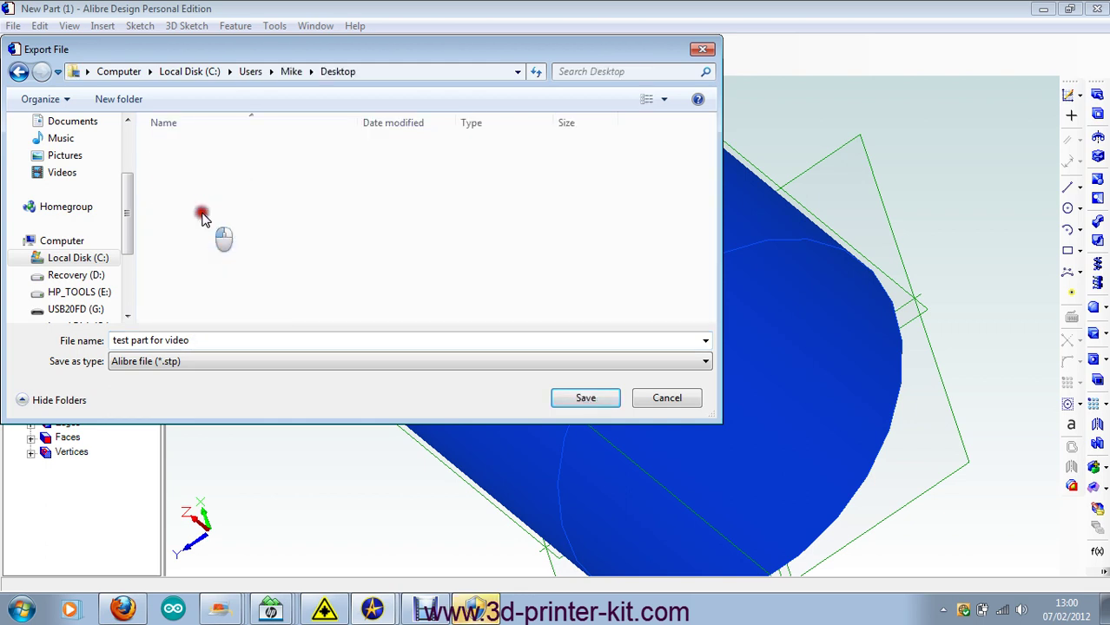
# Choose STL file (*.stl) in the Save as type list
pyautogui.click(704, 363)
pyautogui.click(417, 254)
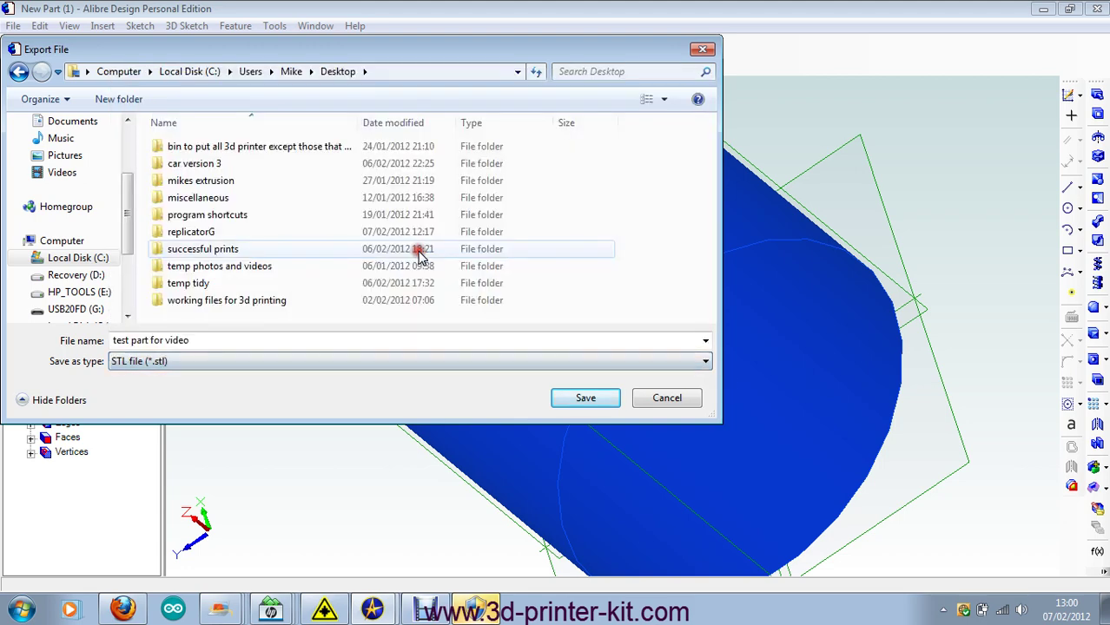
pyautogui.click(700, 363)
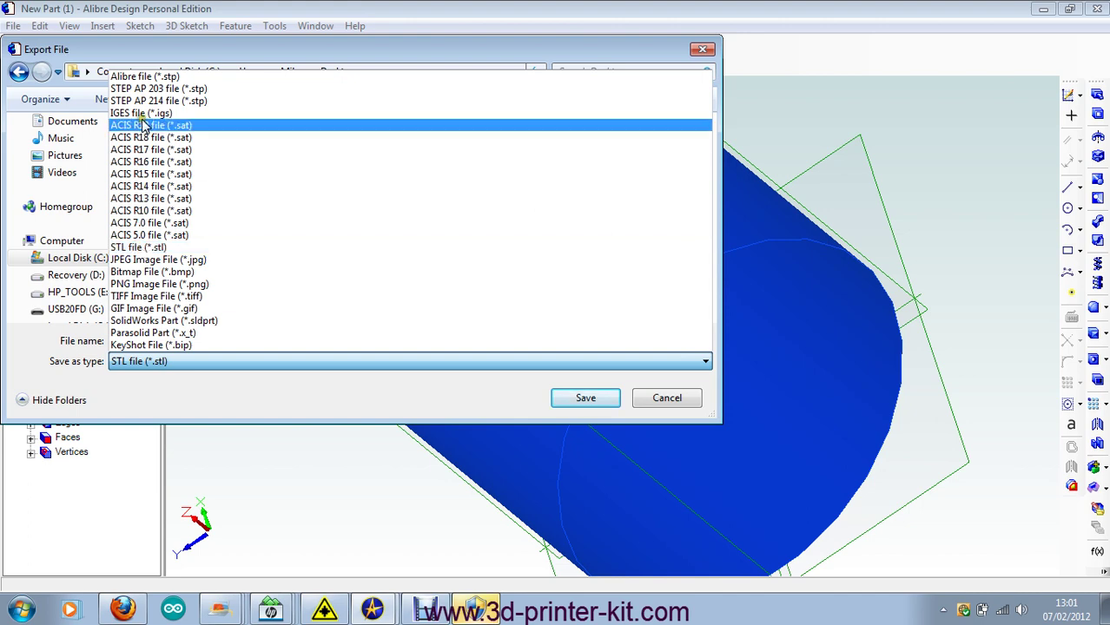
pyautogui.click(178, 248)
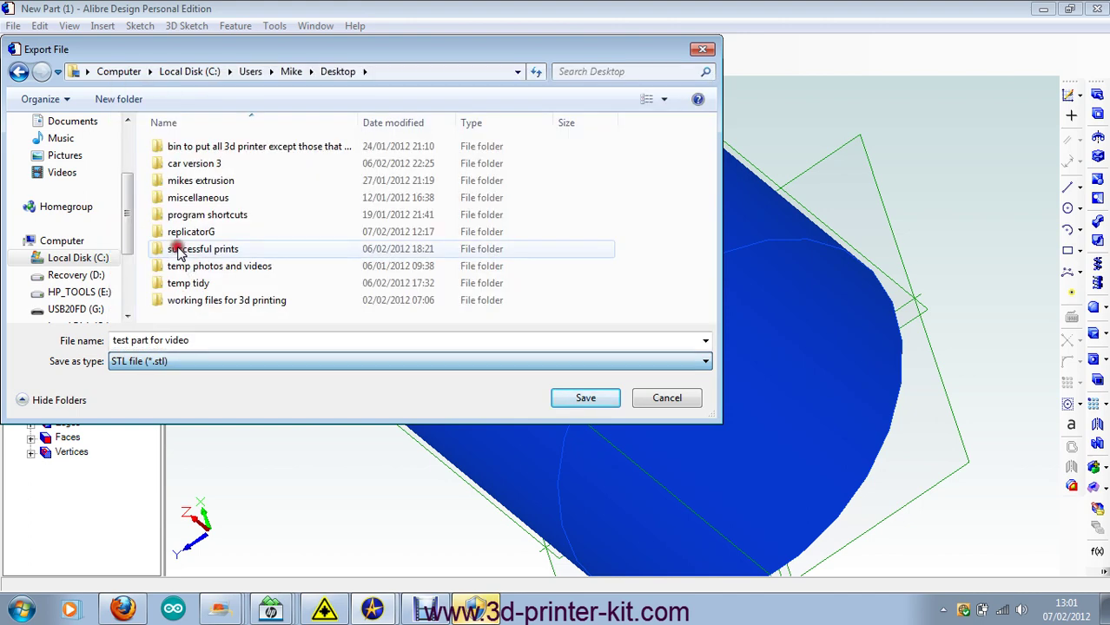
# Save 'test part for video' as STL, close the part without saving changes, and quit Alibre
pyautogui.click(581, 399)
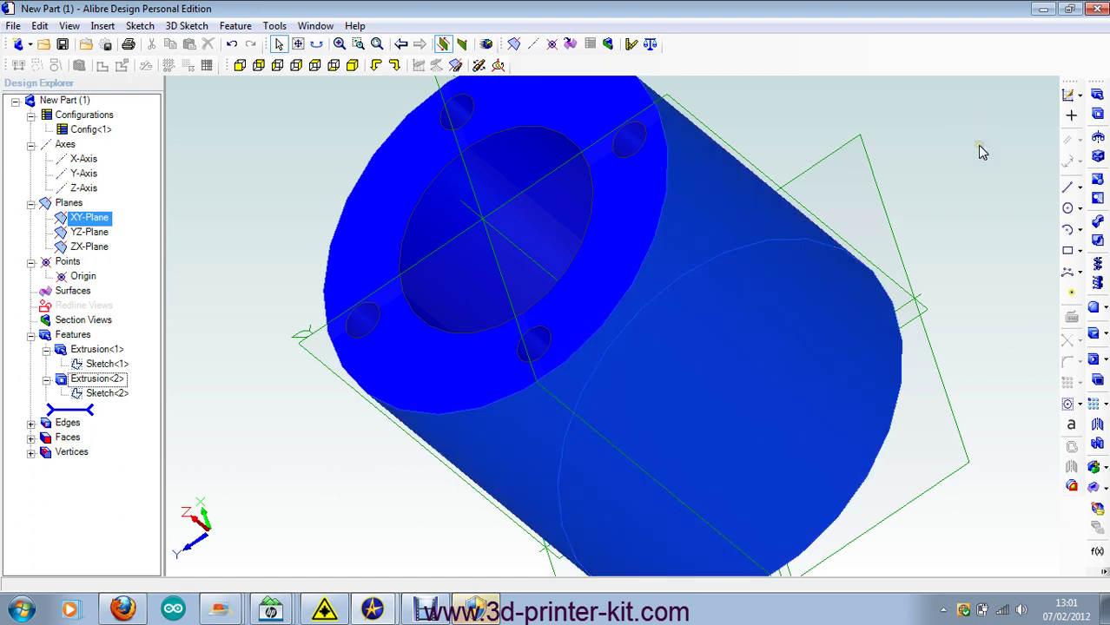
pyautogui.click(1102, 9)
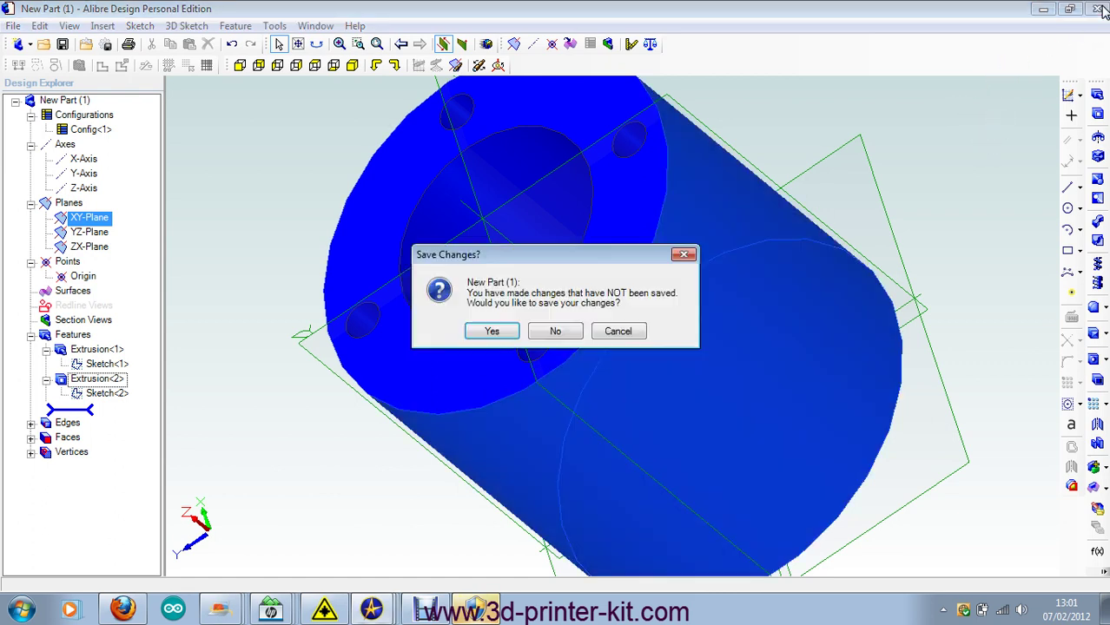
pyautogui.click(556, 331)
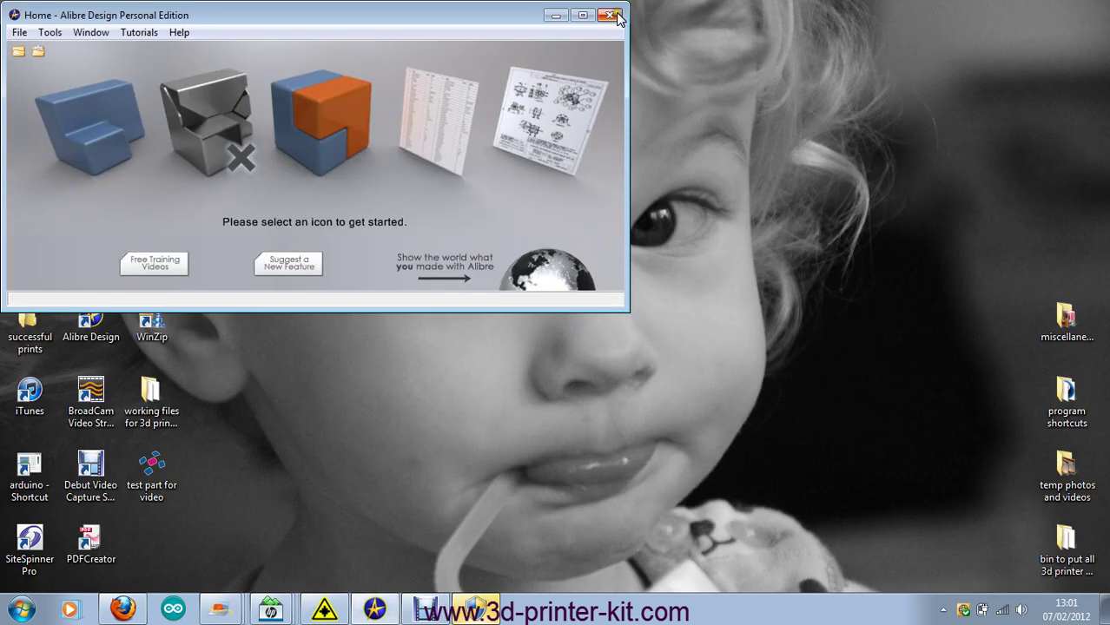
pyautogui.click(611, 15)
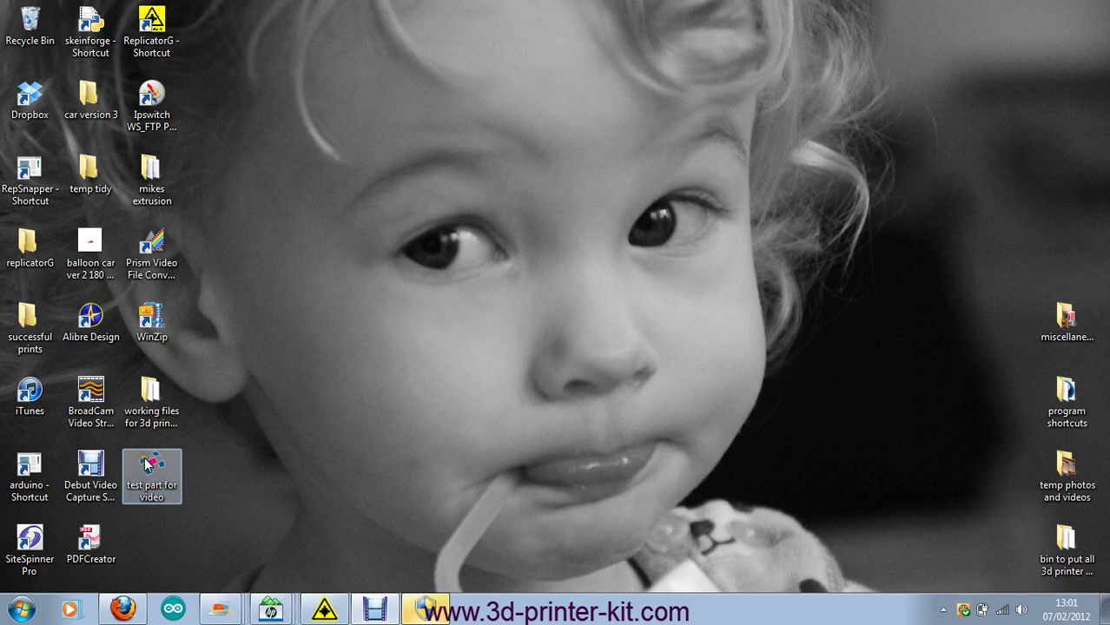
# Launch Skeinforge, set Multiply to 1 column and 1 row, and save all settings
pyautogui.doubleClick(77, 22)
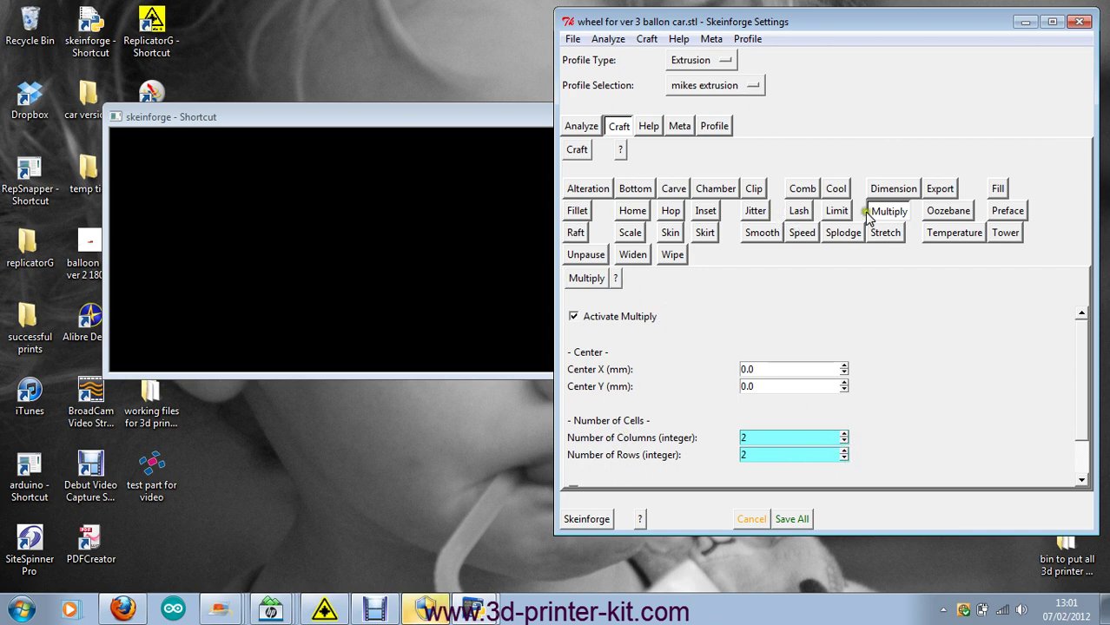
pyautogui.click(843, 433)
pyautogui.click(843, 433)
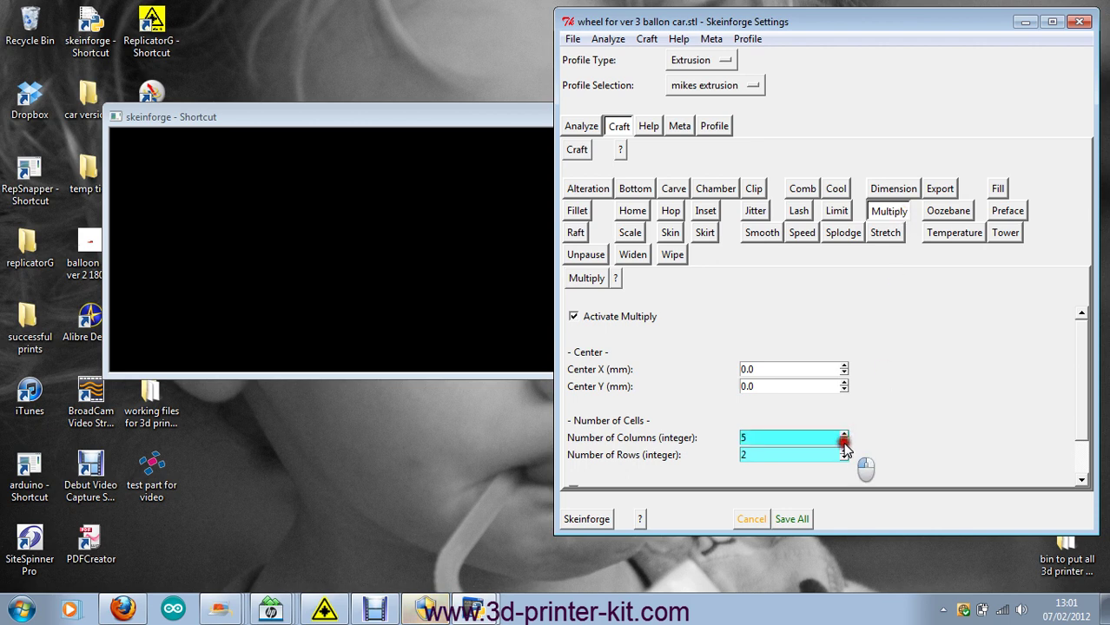
pyautogui.click(843, 443)
pyautogui.click(843, 443)
pyautogui.click(844, 443)
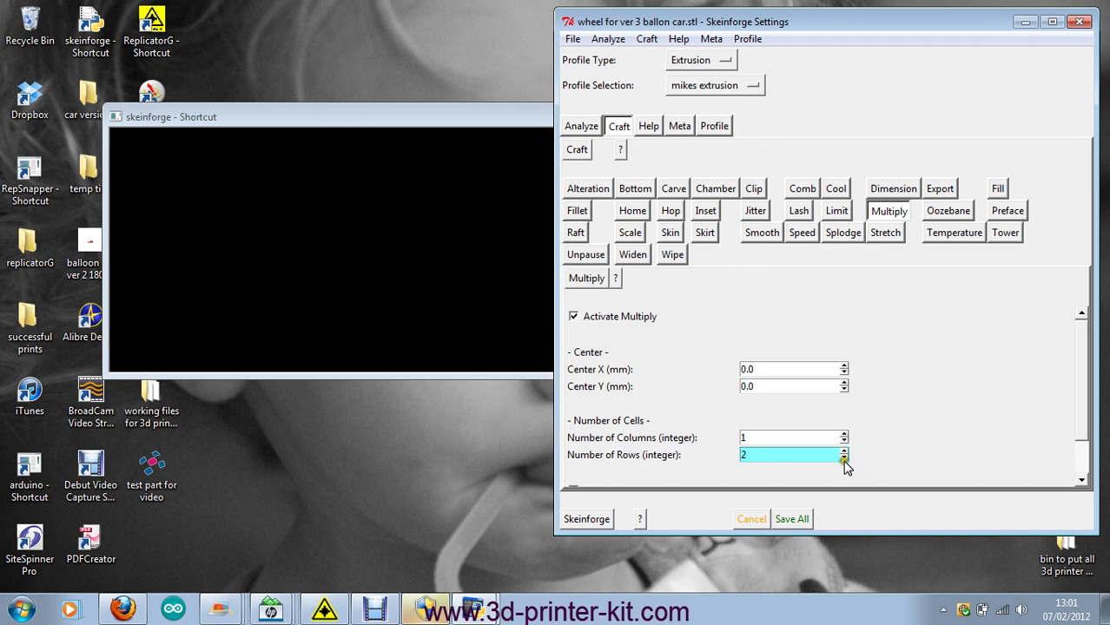
pyautogui.click(844, 459)
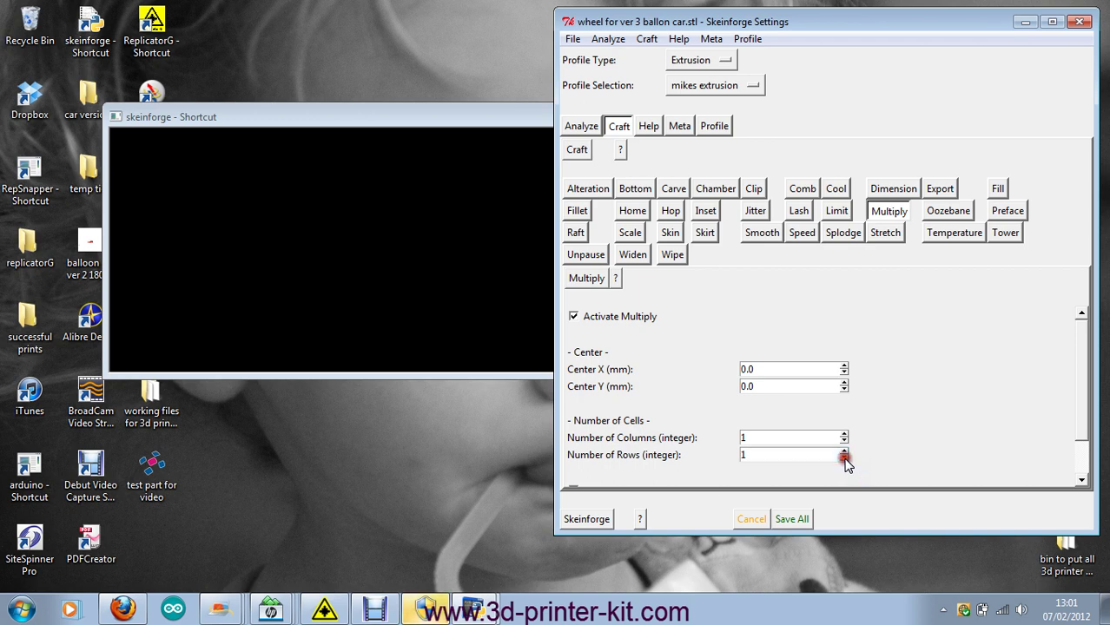
pyautogui.click(792, 520)
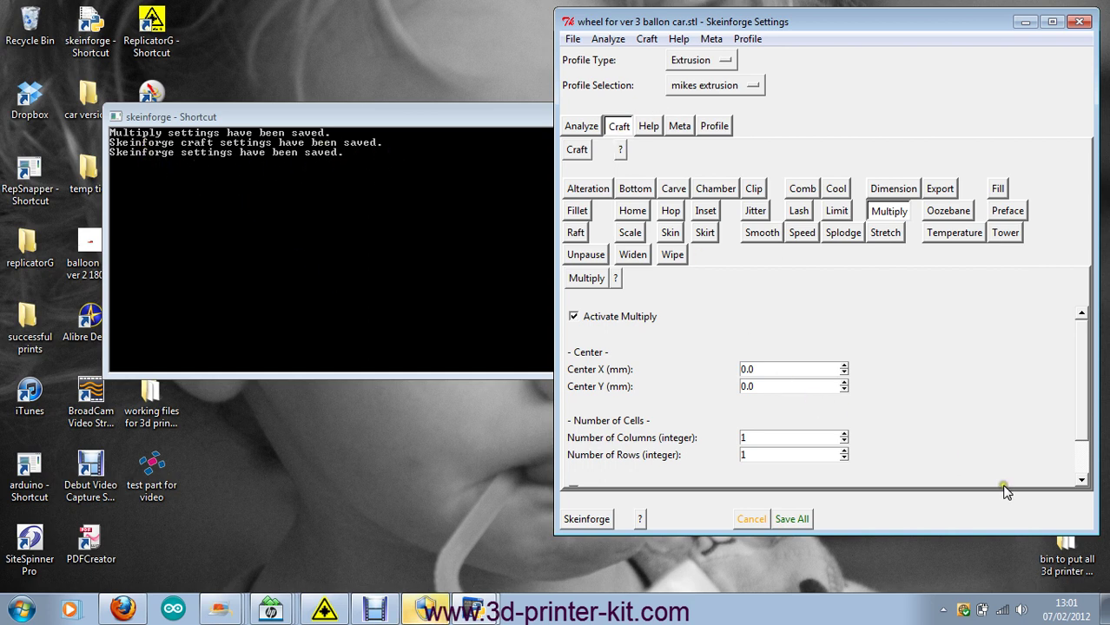
# Open 'test part for video' from C:\Users\<user>\Desktop as the file to slice
pyautogui.click(587, 519)
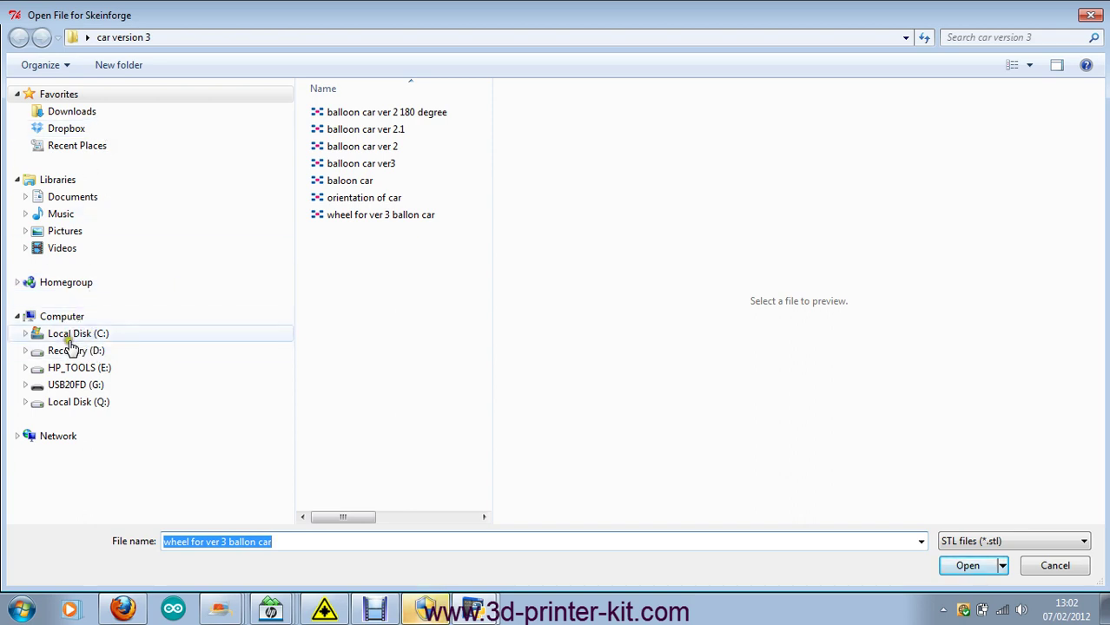
pyautogui.click(74, 335)
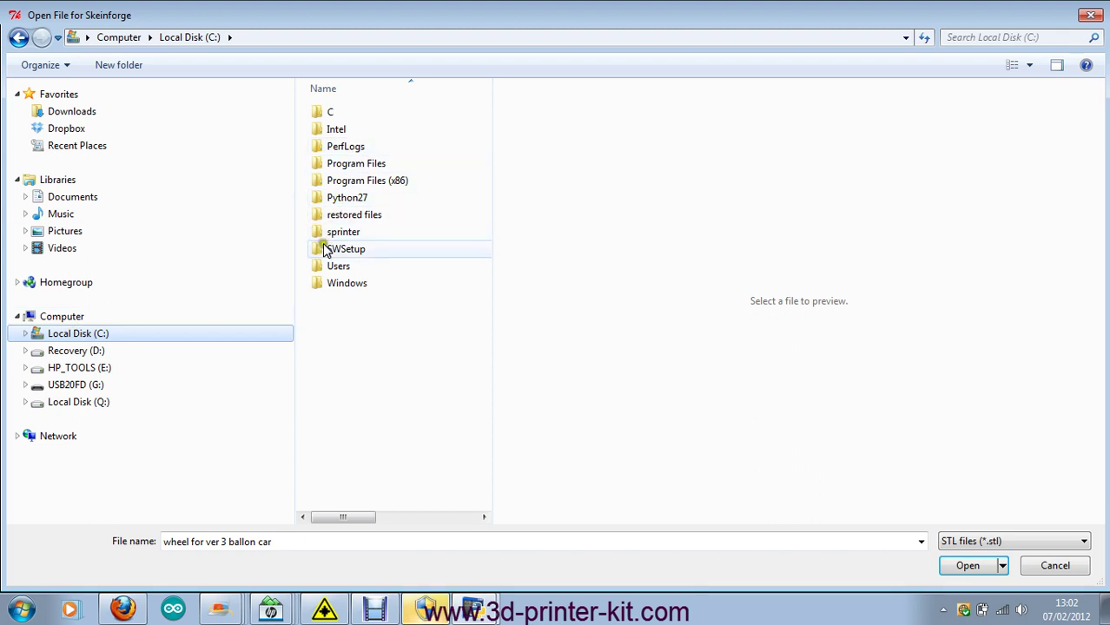
pyautogui.click(337, 267)
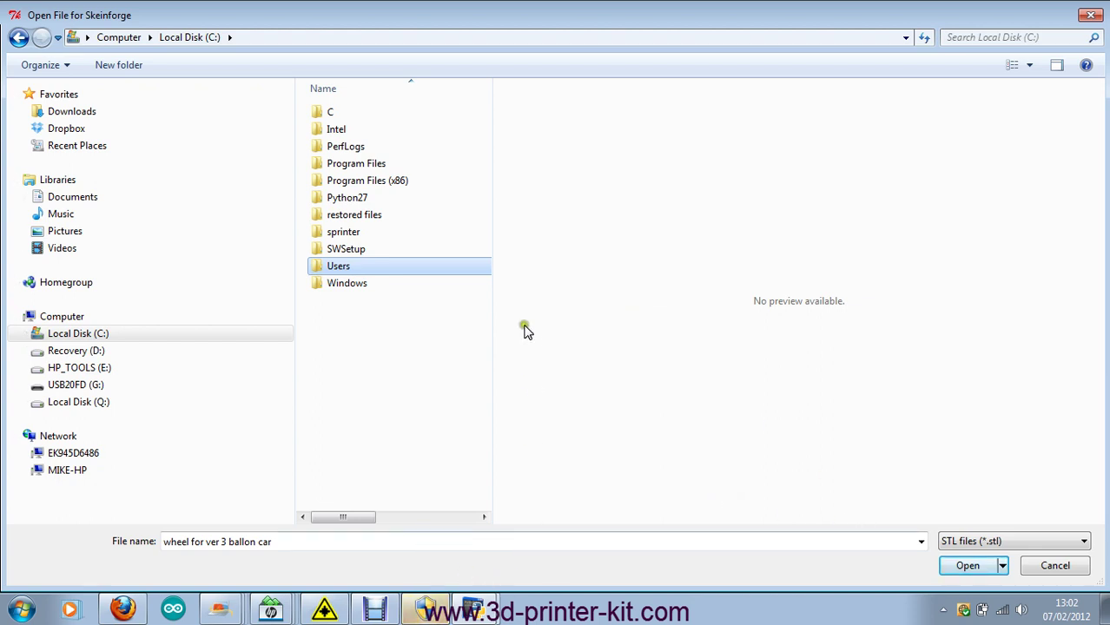
pyautogui.click(317, 268)
pyautogui.doubleClick(318, 268)
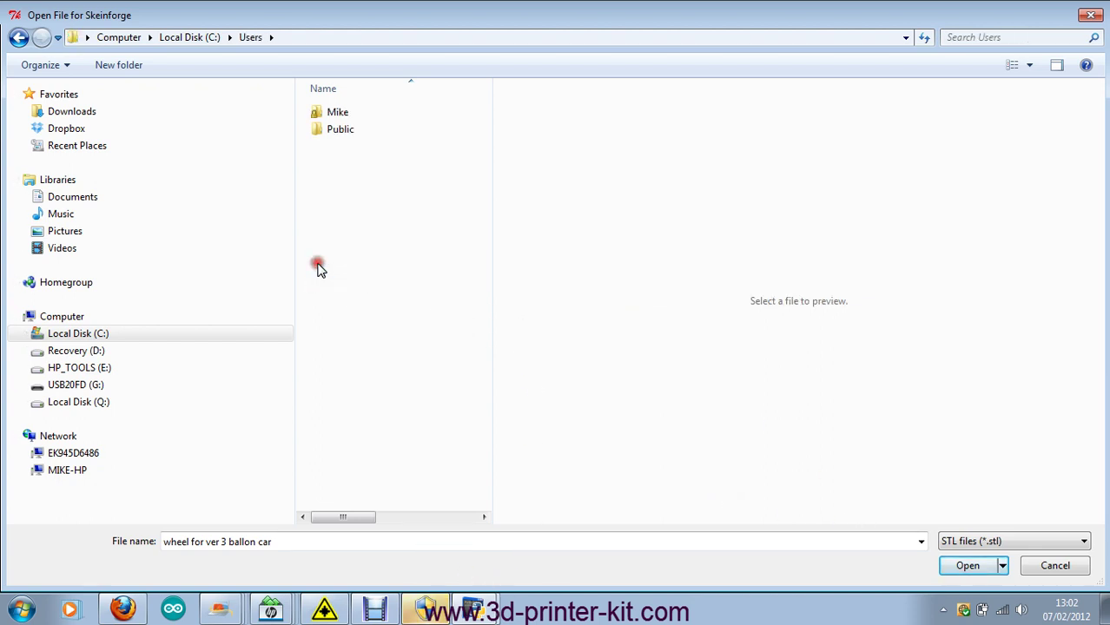
pyautogui.click(338, 113)
pyautogui.doubleClick(338, 113)
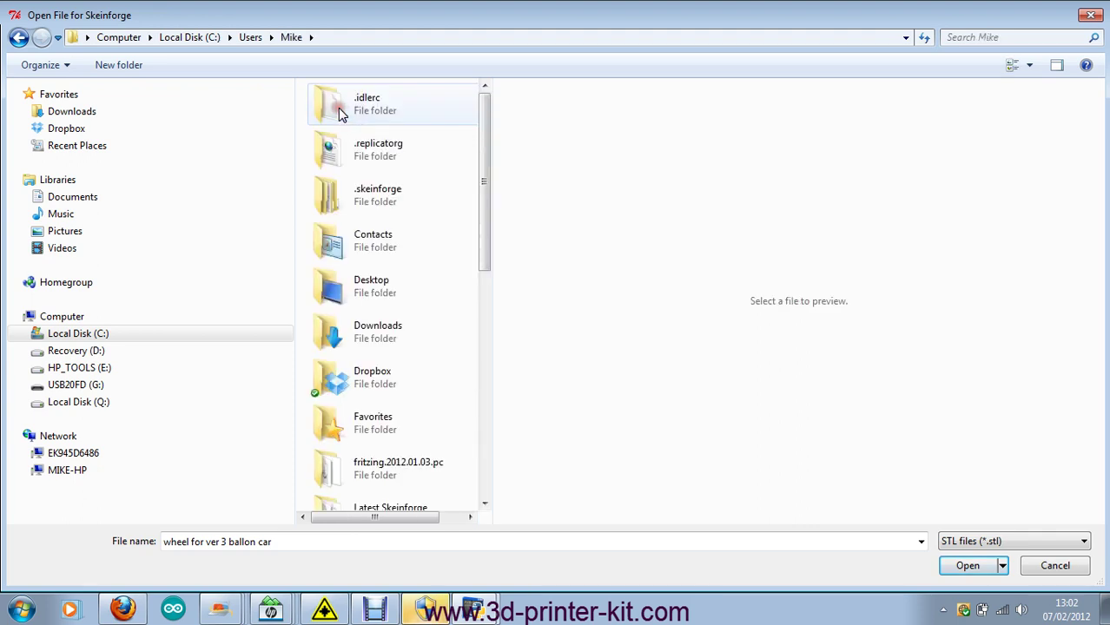
pyautogui.doubleClick(346, 299)
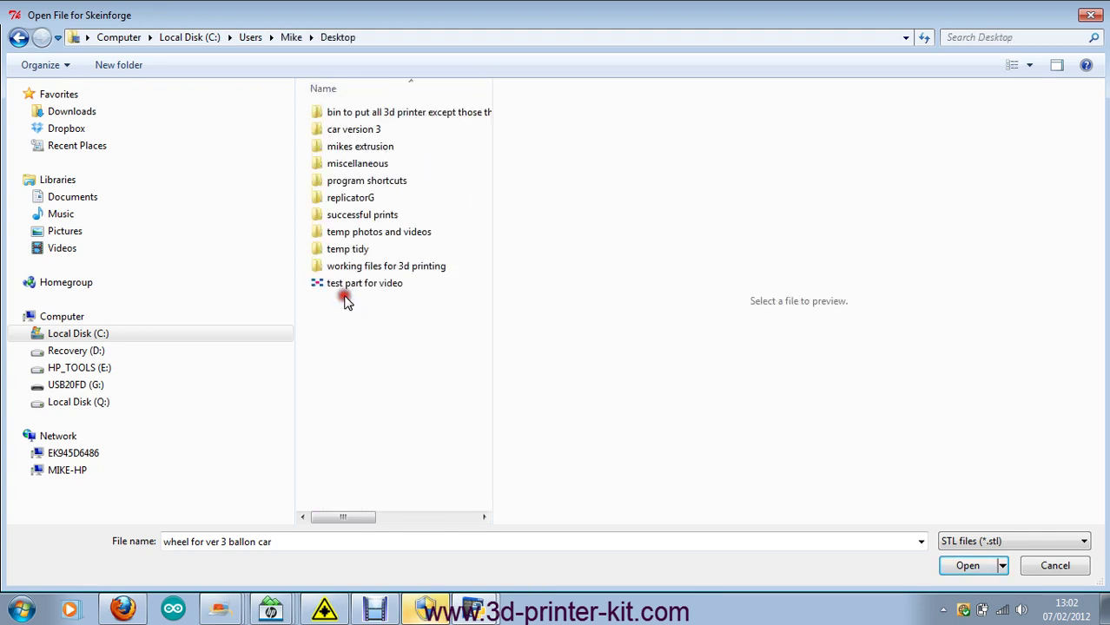
pyautogui.click(365, 284)
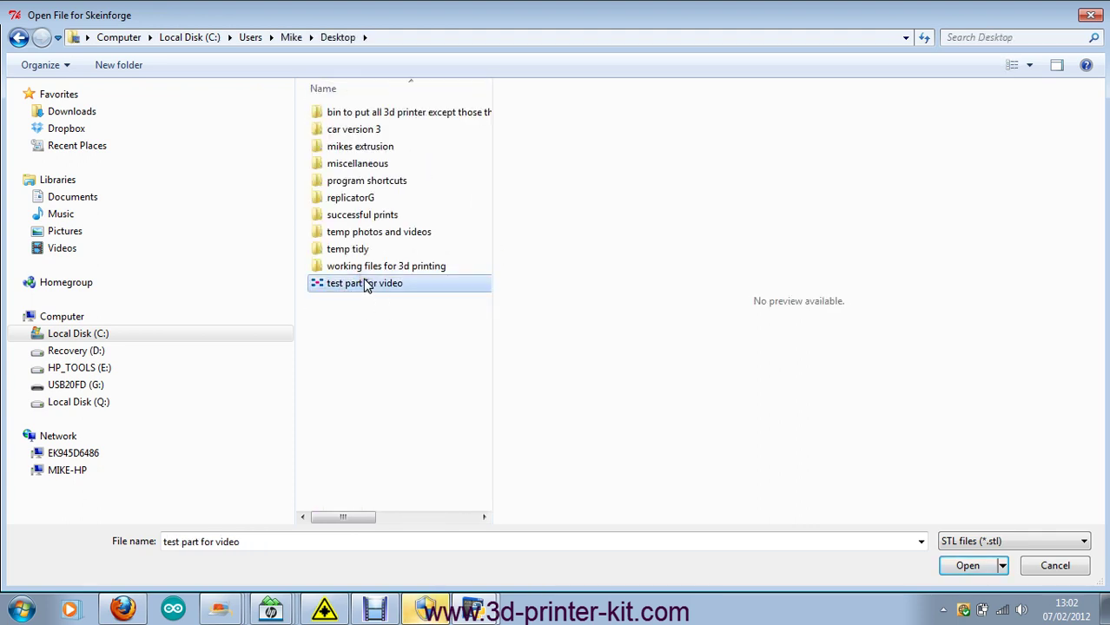
pyautogui.click(959, 567)
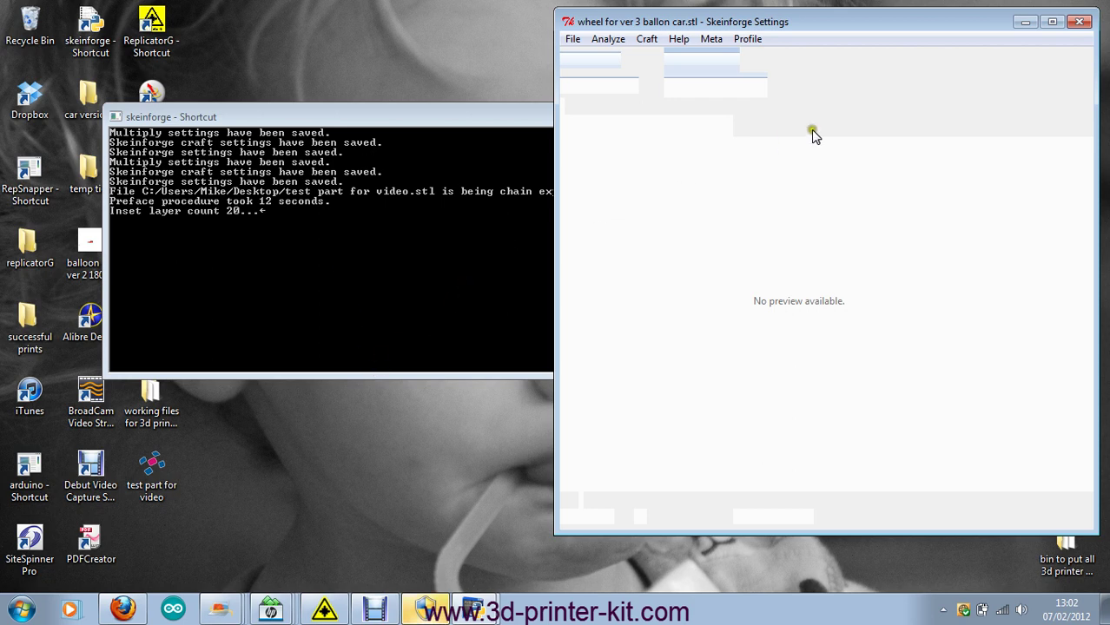
# Minimize the frozen settings window while slicing exports the G-code to the Desktop
pyautogui.click(1027, 22)
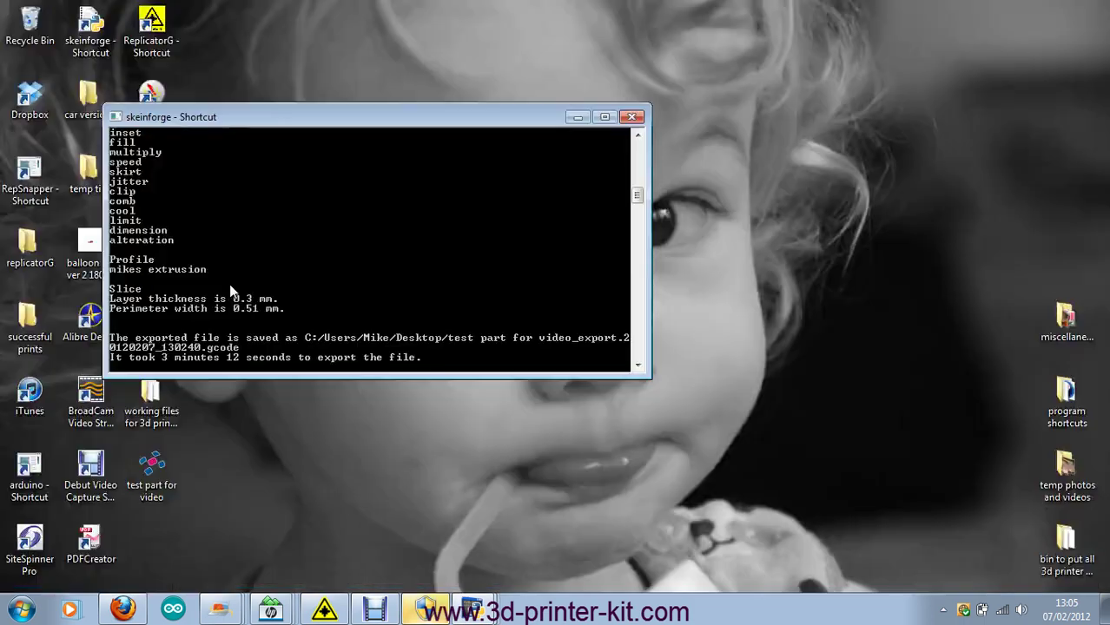
# Bring up Skeinlayer and set the preview to layer 1, line 1
pyautogui.click(458, 576)
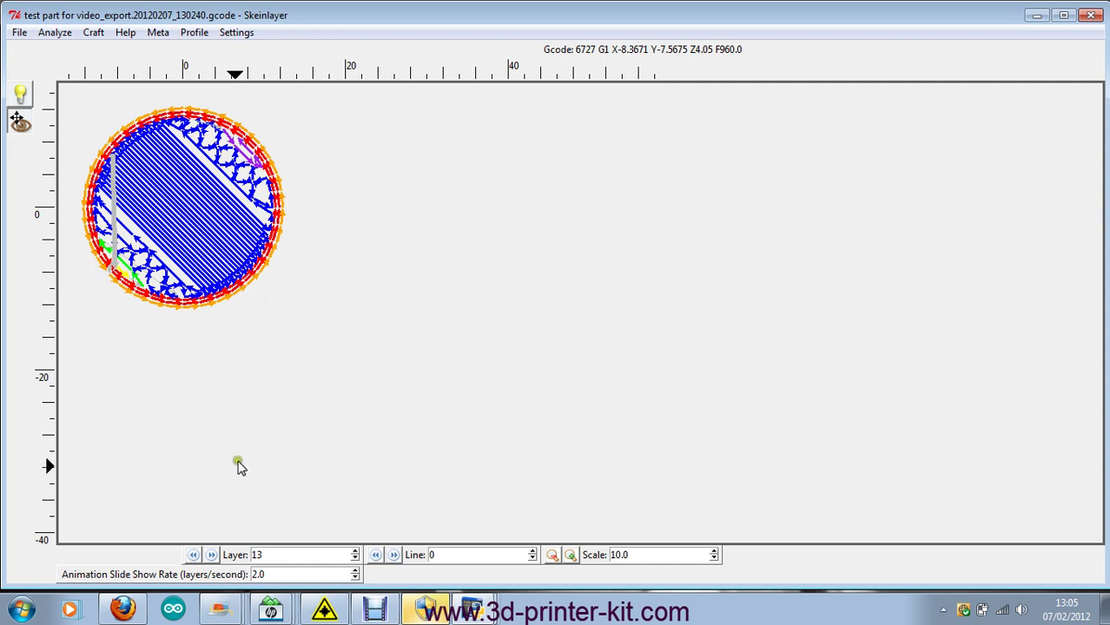
pyautogui.click(271, 556)
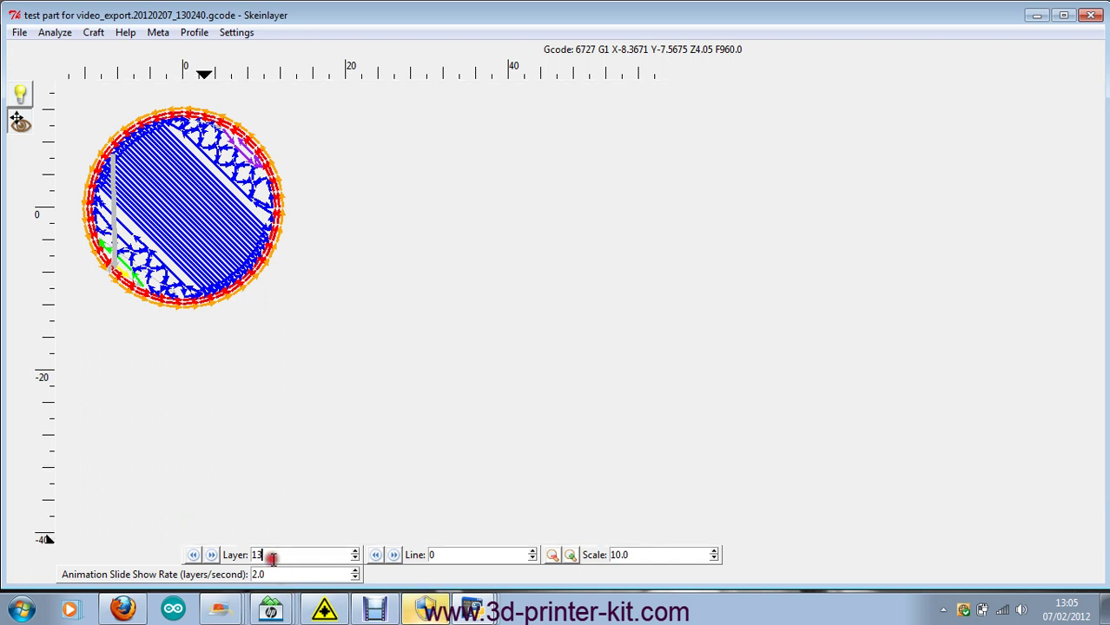
pyautogui.press('BackSpace')
pyautogui.press('Return')
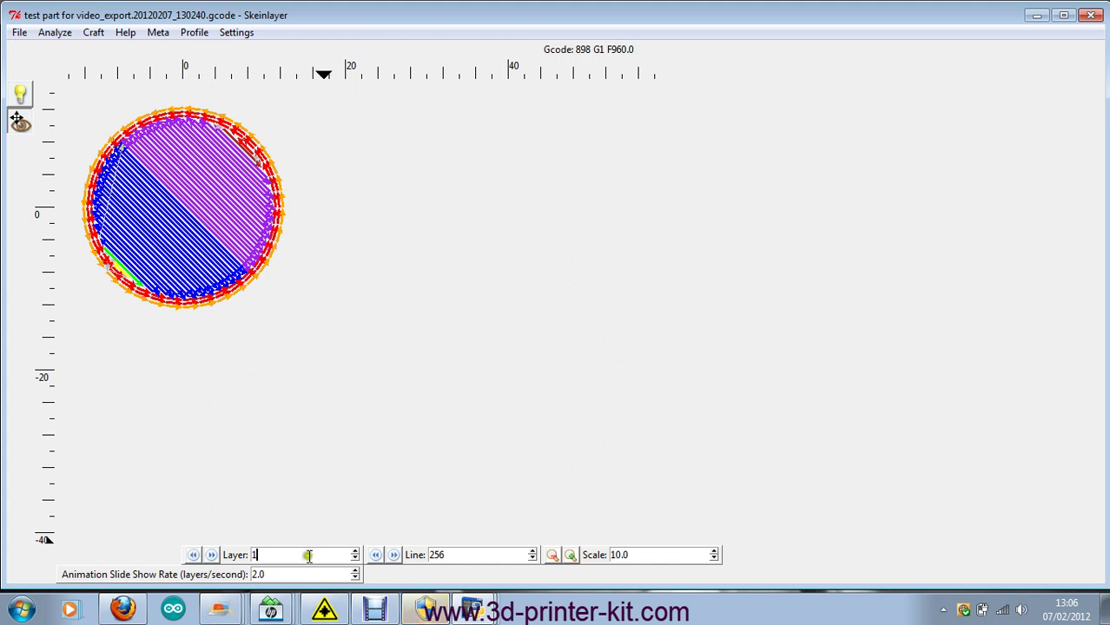
pyautogui.click(461, 557)
pyautogui.press('BackSpace')
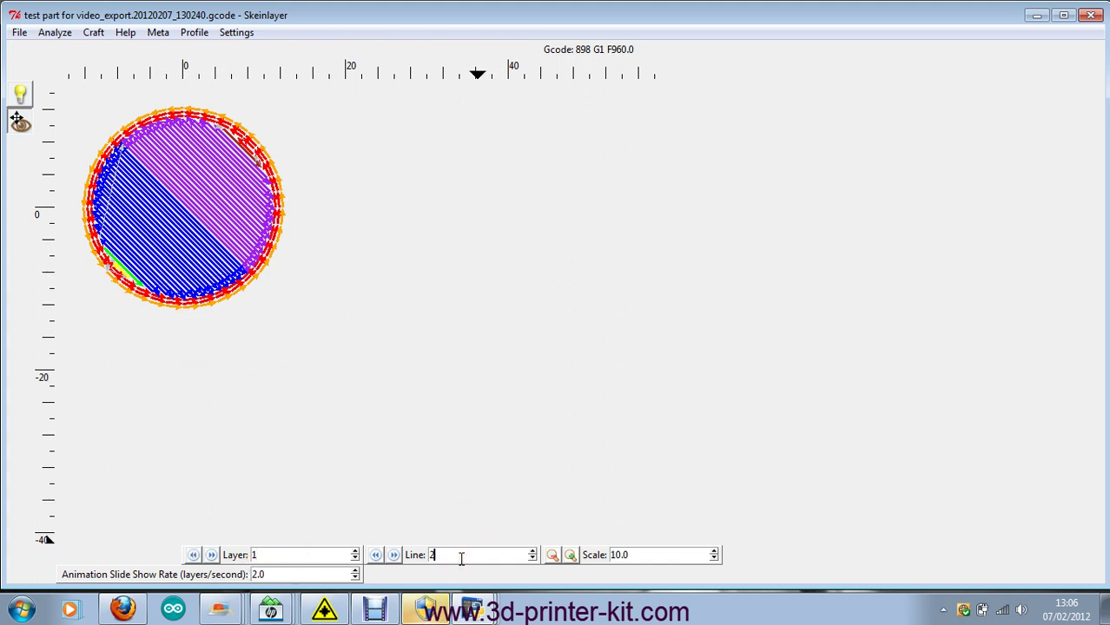
pyautogui.press('BackSpace')
pyautogui.write('1')
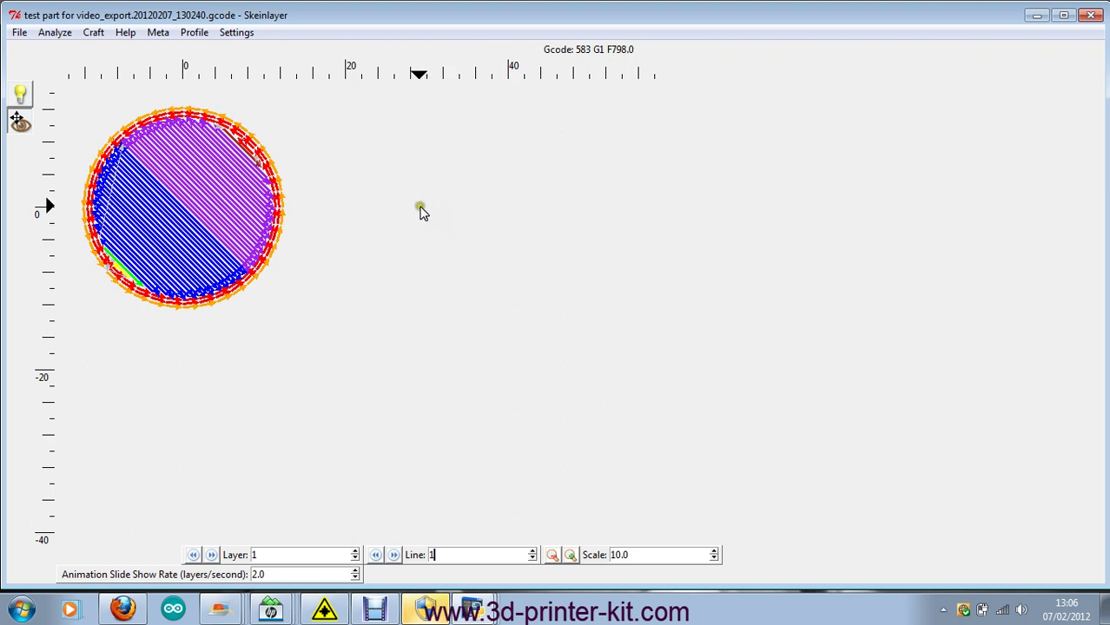
# Animate layer 1's toolpath line by line with the Line play button
pyautogui.click(396, 556)
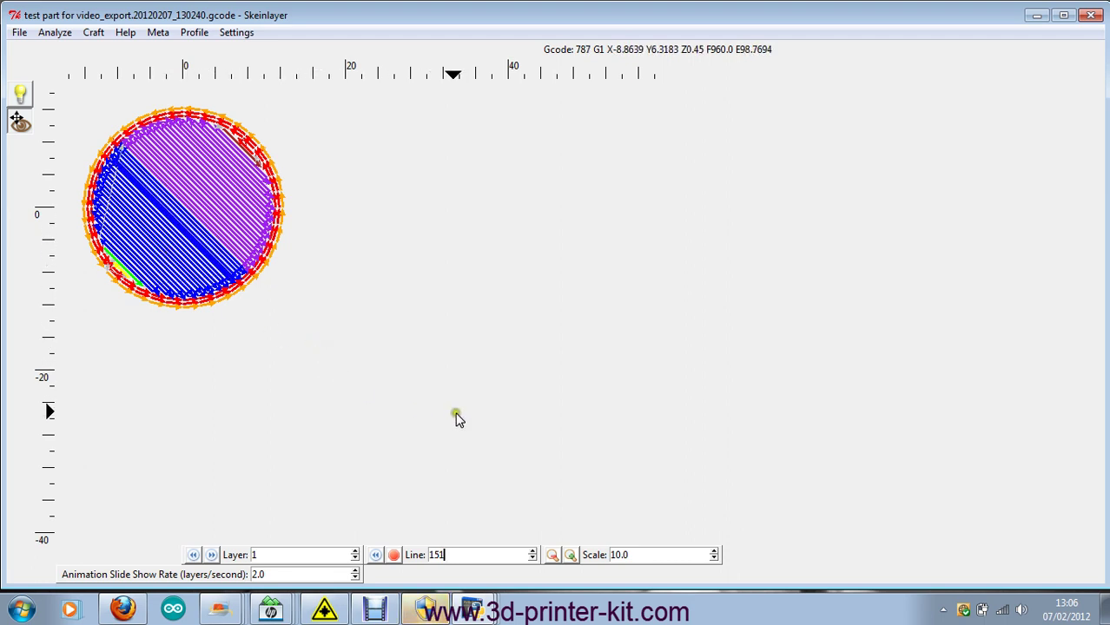
# Stop the line animation and animate through the layers up to layer 82
pyautogui.click(394, 555)
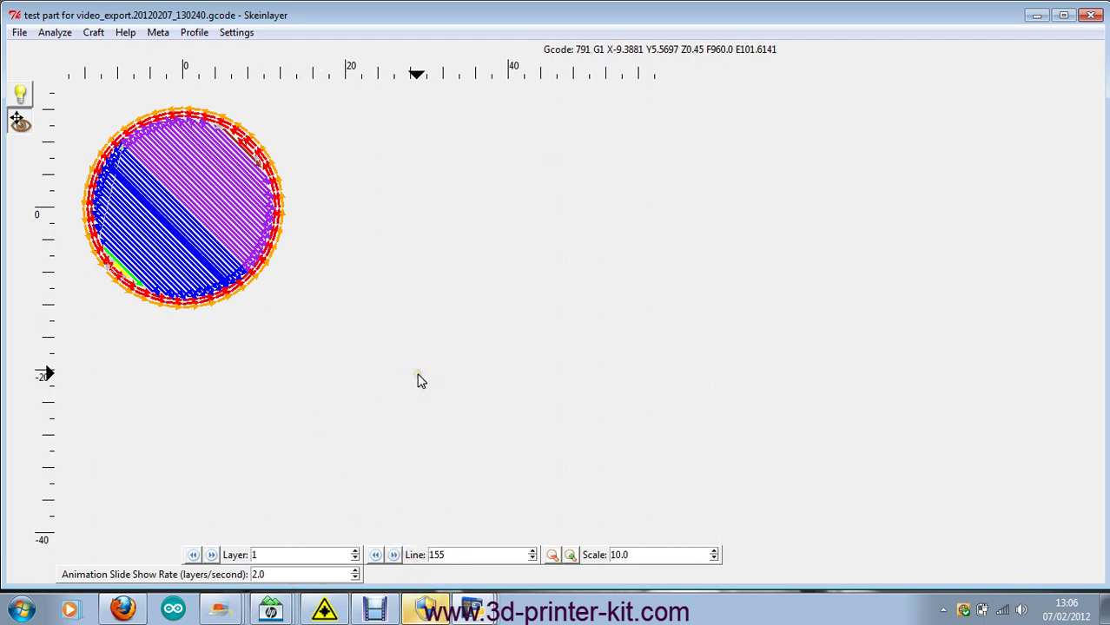
pyautogui.click(215, 555)
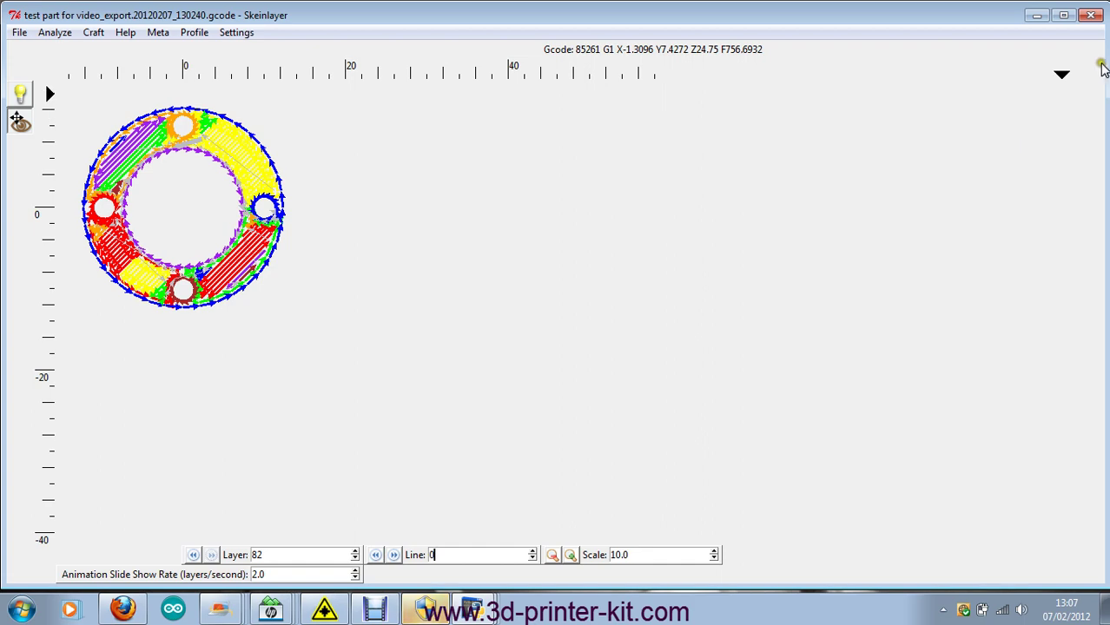
pyautogui.click(1092, 16)
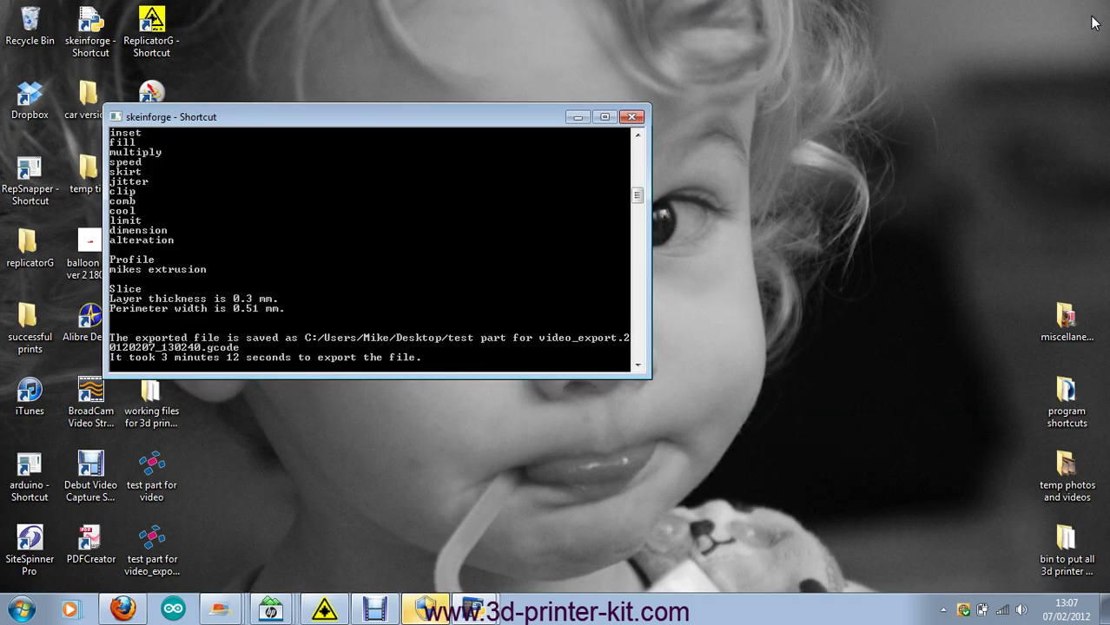